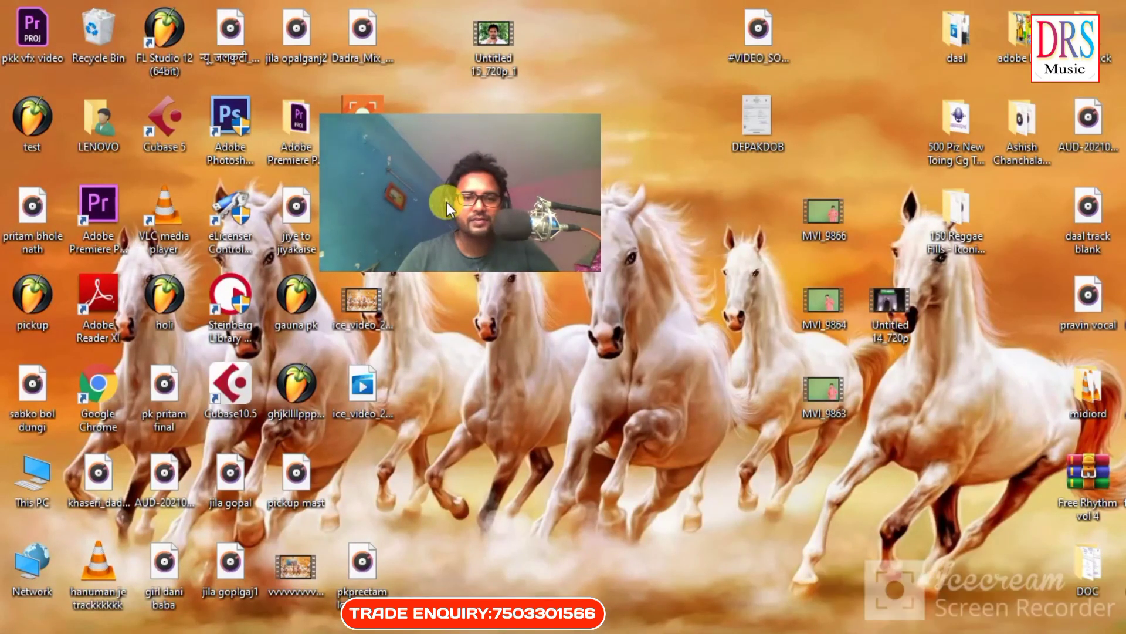
Import the Untitled 15_720p_1 video from the desktop into the Premiere Pro project and build a sequence from it
left_click_drag(421, 255, 950, 578)
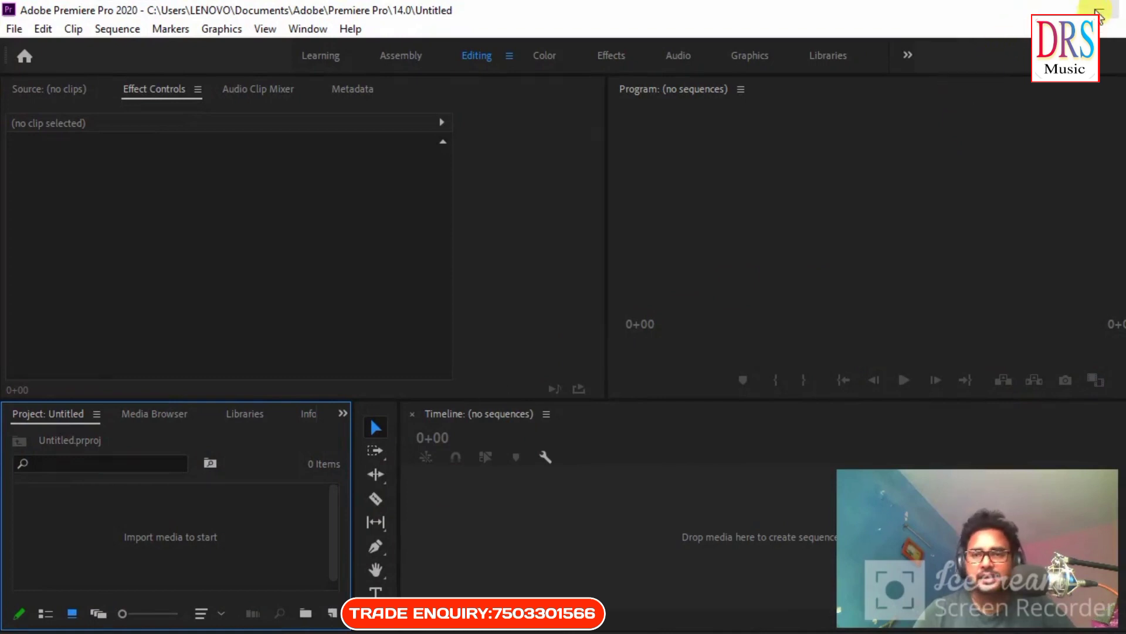
left_click(1097, 14)
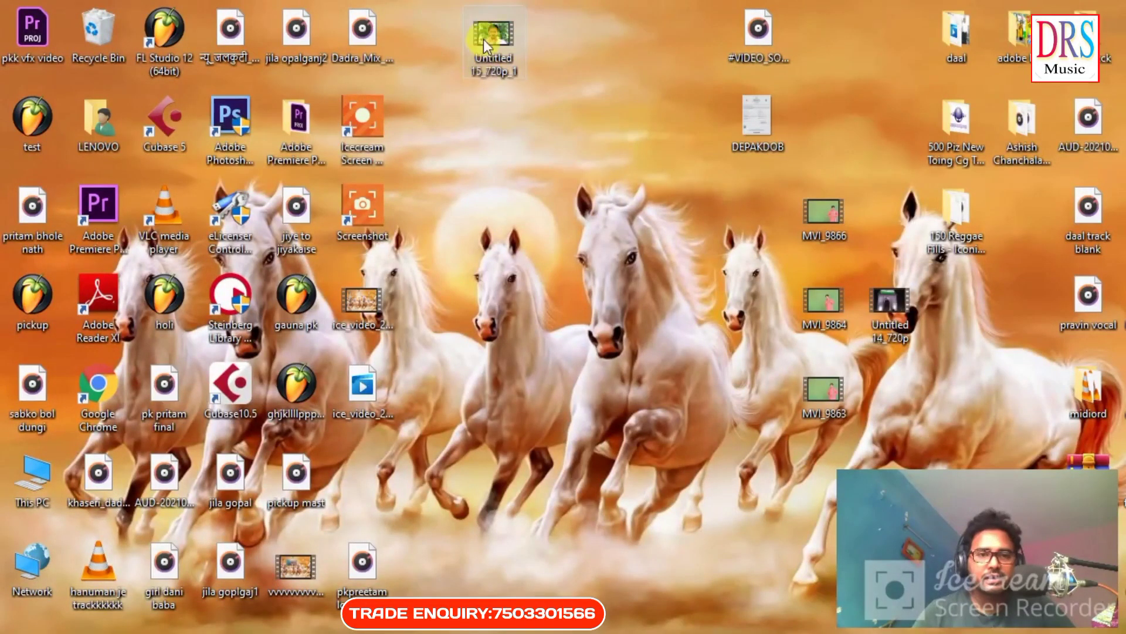
left_click_drag(484, 40, 441, 501)
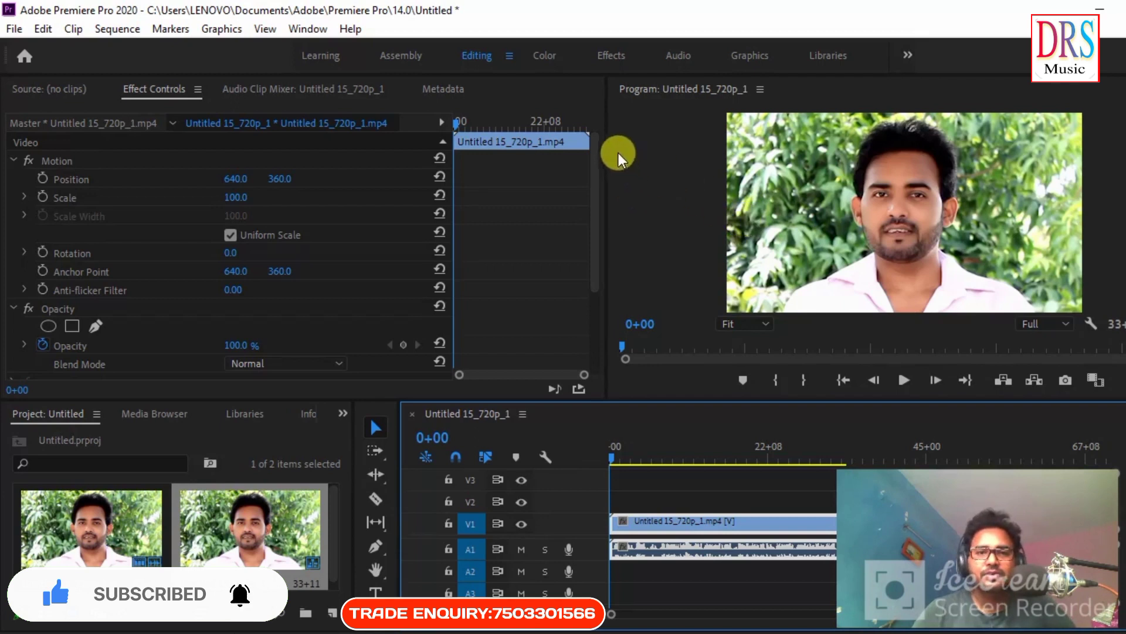
Search the effects for "chang" and apply the Change to Color video effect to the clip on V1
left_click(607, 56)
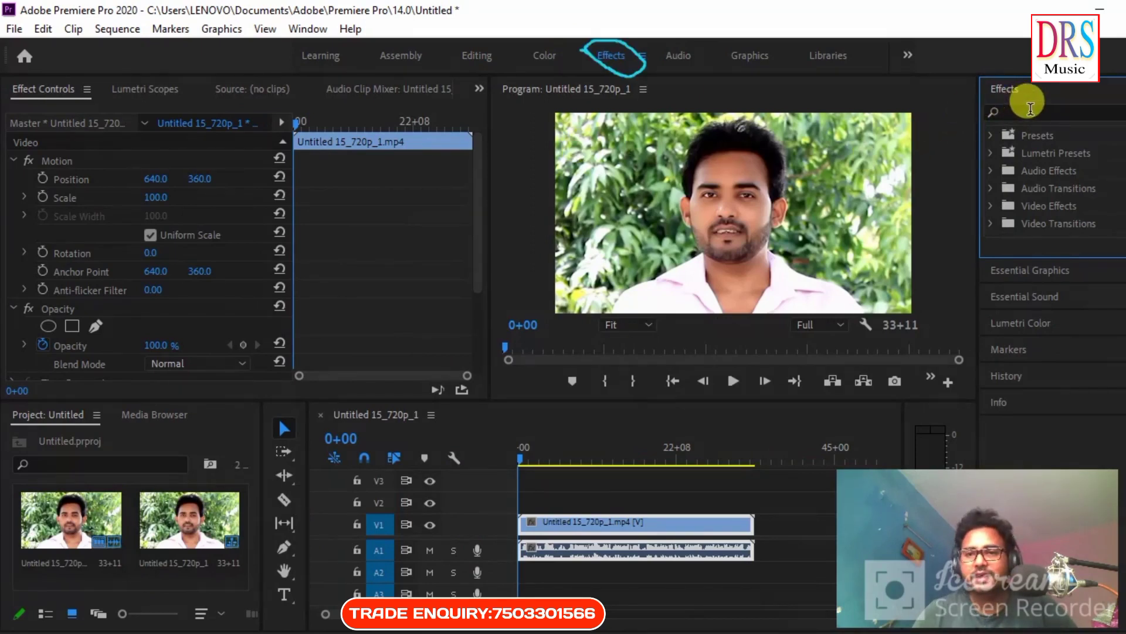
left_click(1030, 110)
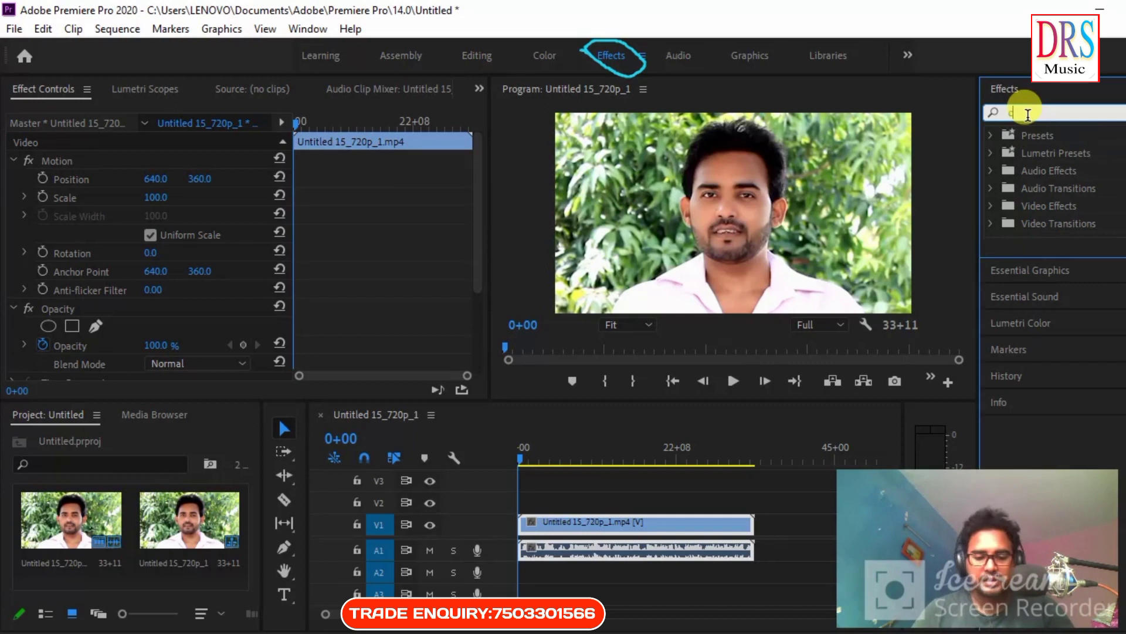
type("chan")
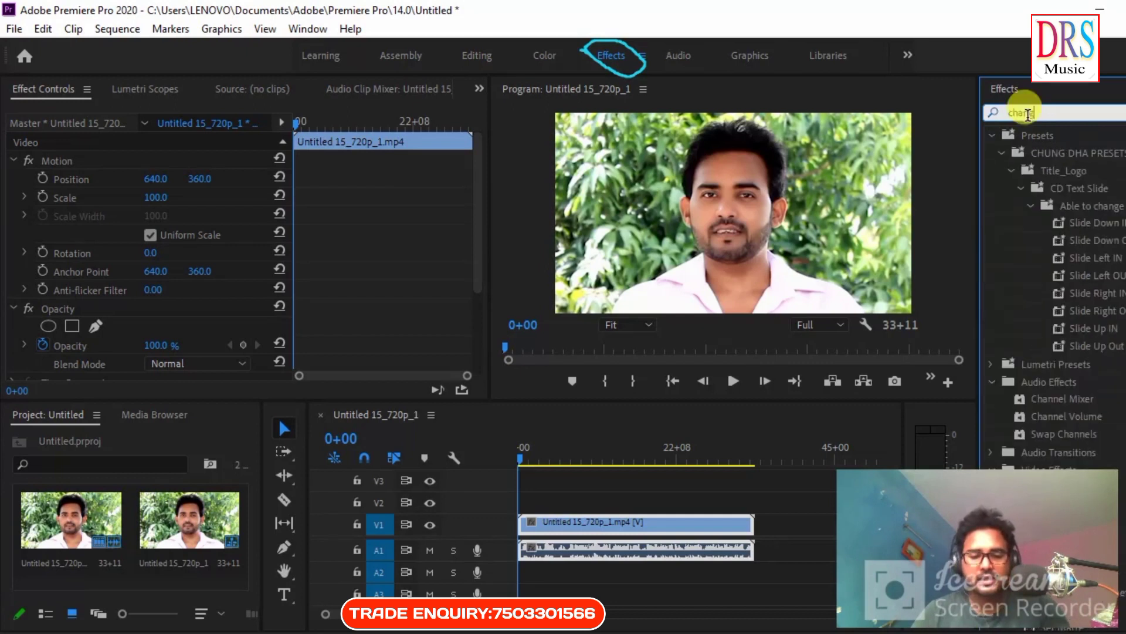
type("g")
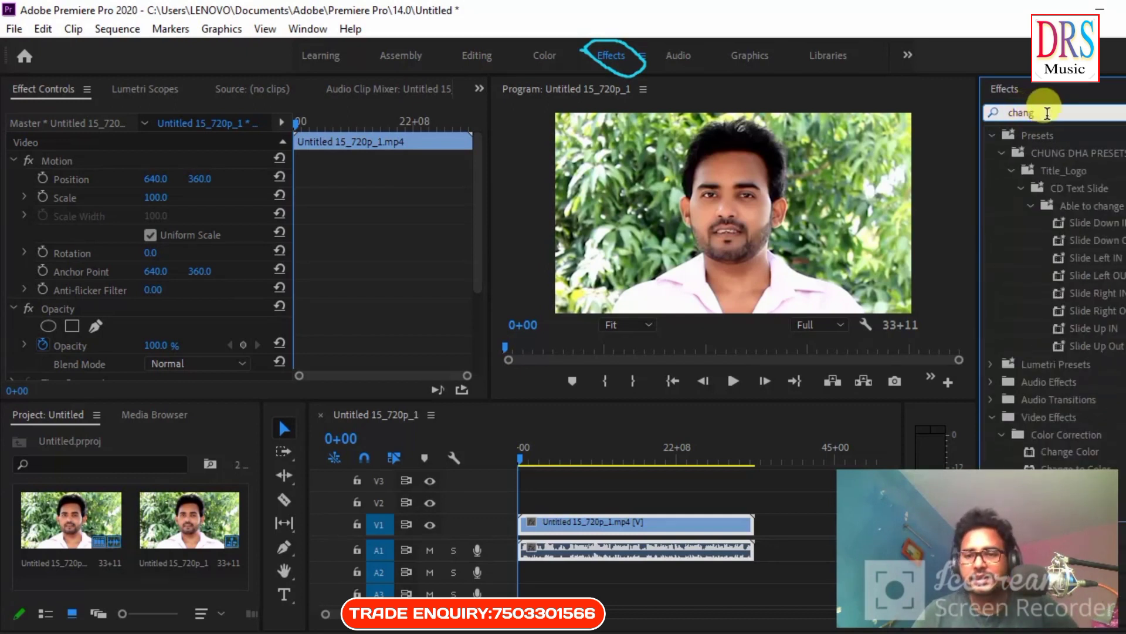
left_click_drag(948, 538, 170, 529)
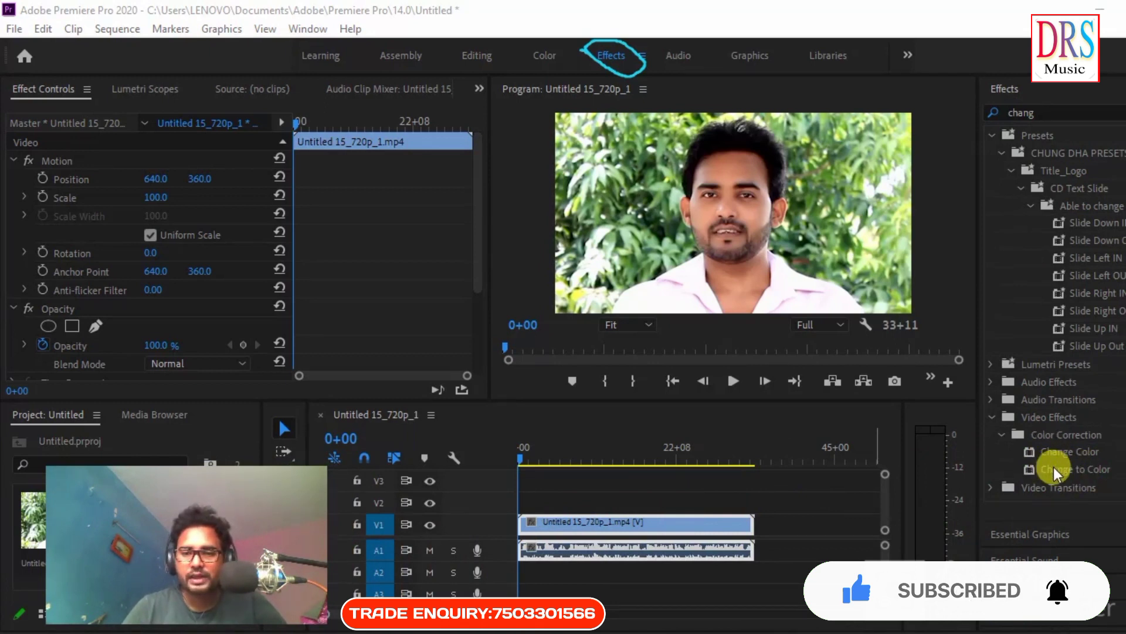
left_click_drag(1054, 468, 604, 523)
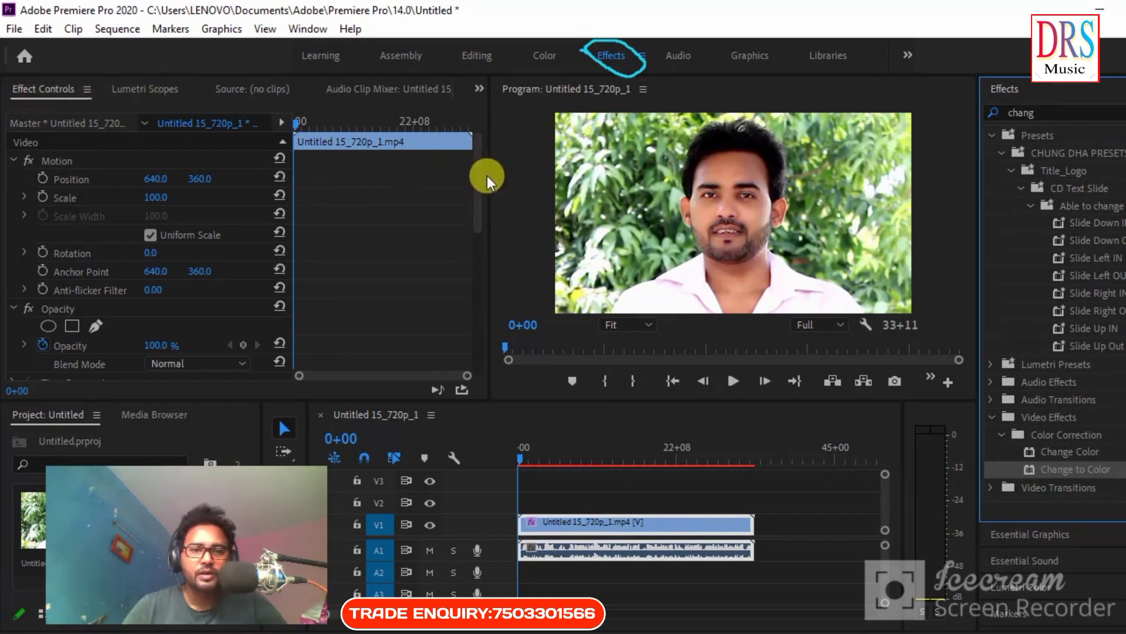
Sample the green background foliage as the From colour of Change to Color and set Change to Hue & Saturation
left_click_drag(476, 181, 483, 258)
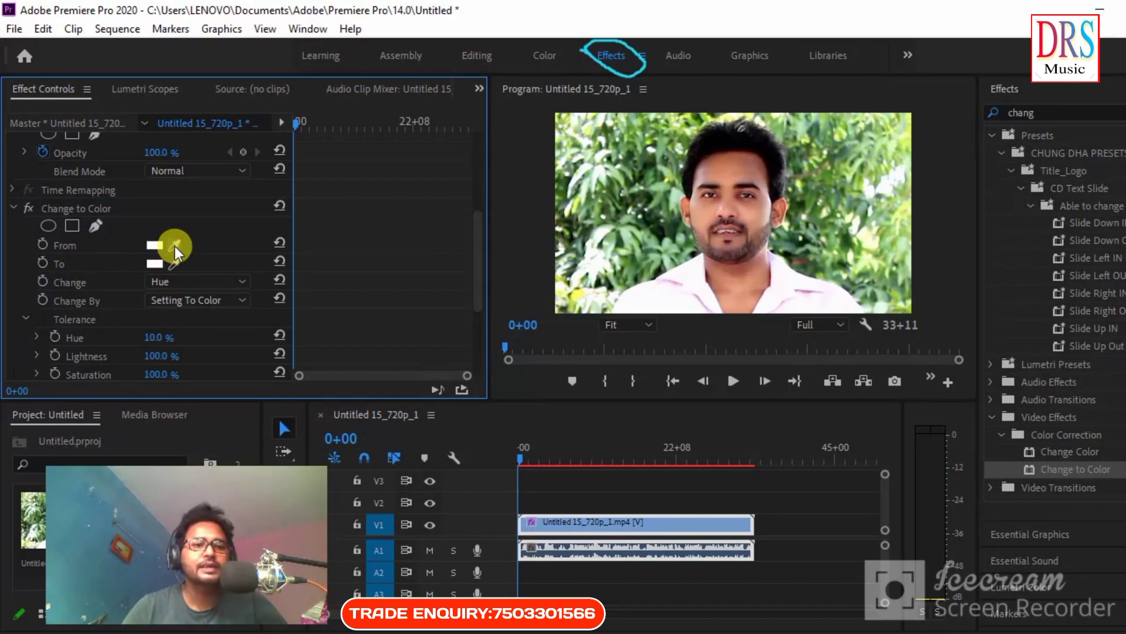
left_click_drag(175, 245, 631, 264)
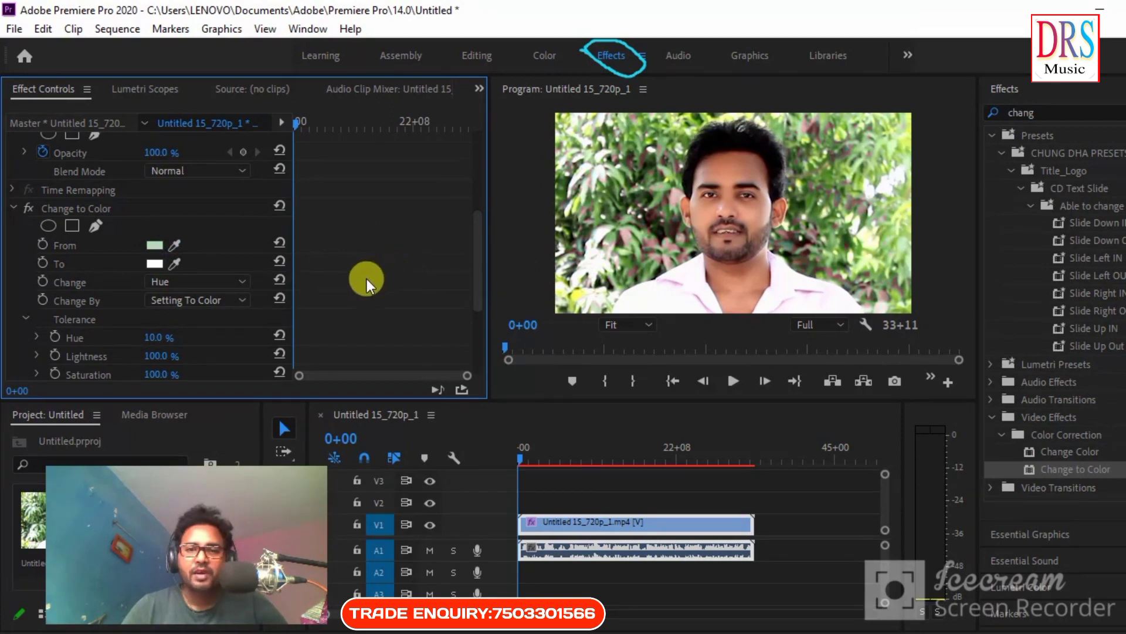
left_click(210, 282)
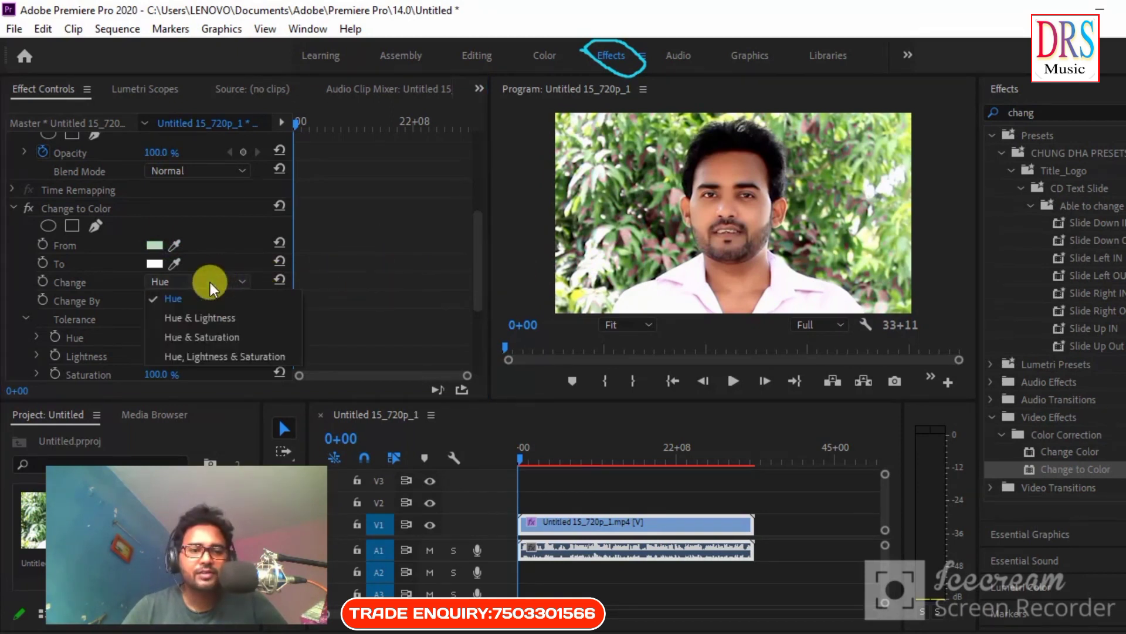
left_click(219, 336)
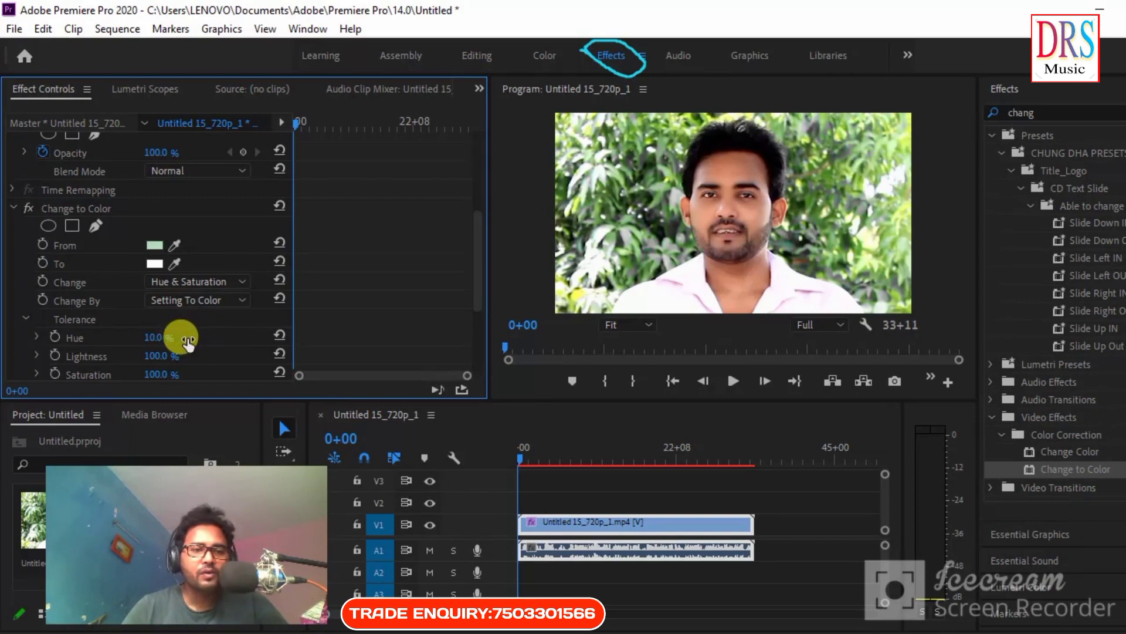
Try different Hue tolerance values for Change to Color, ending at 20%
left_click(188, 343)
type("80")
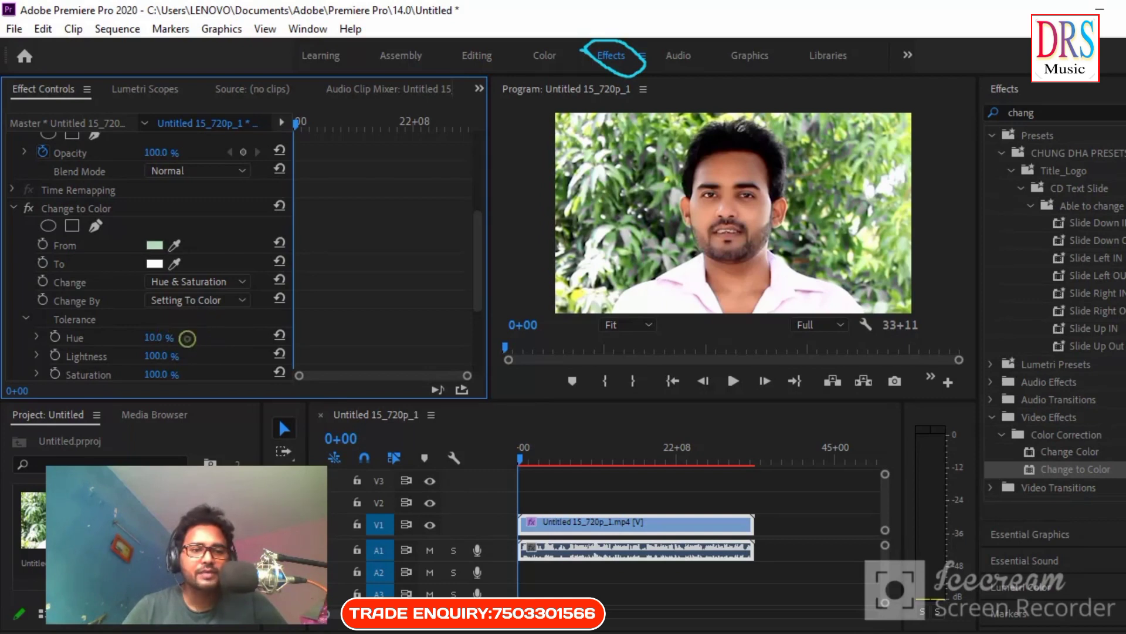
key("Return")
left_click(152, 338)
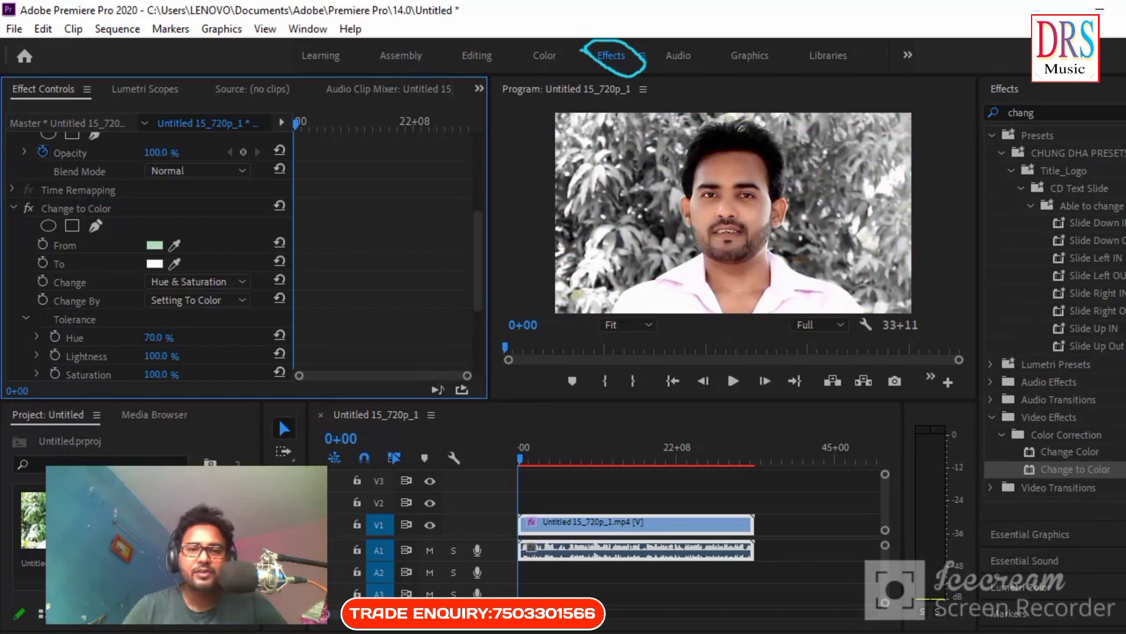
type("0")
key("Return")
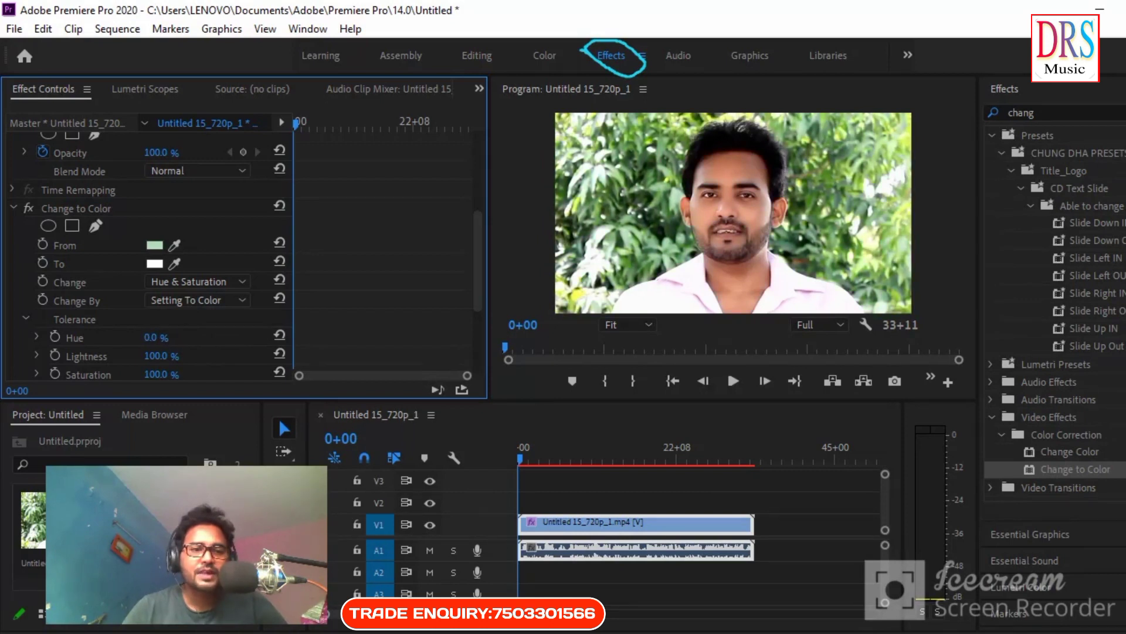
left_click_drag(158, 338, 168, 338)
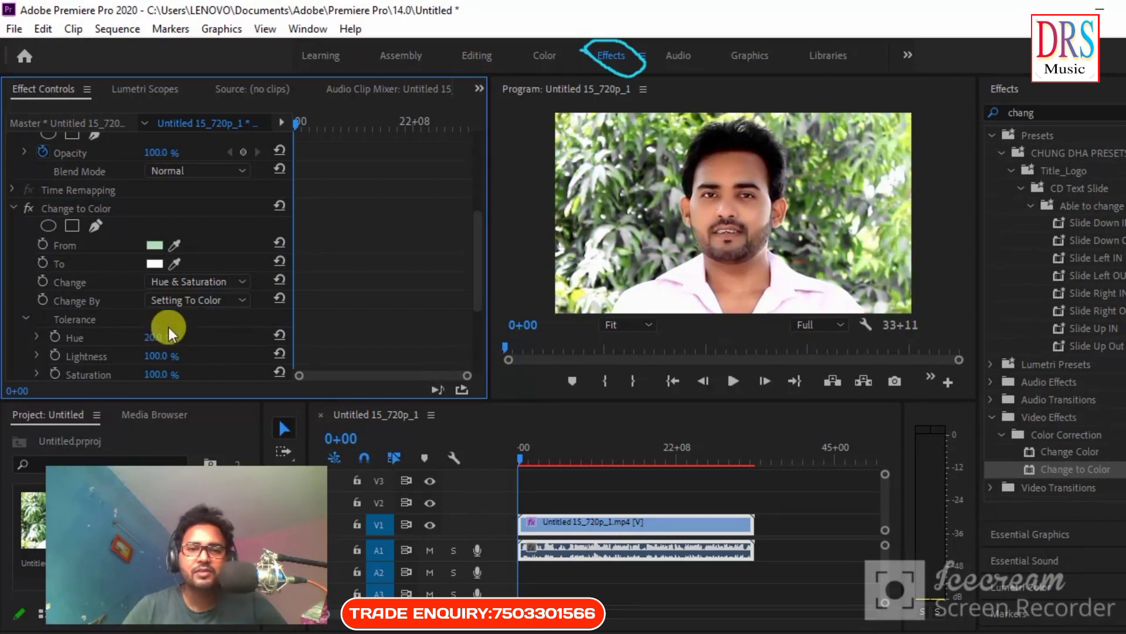
Set the To colour of the Change to Color effect to a bright, saturated green
left_click(160, 265)
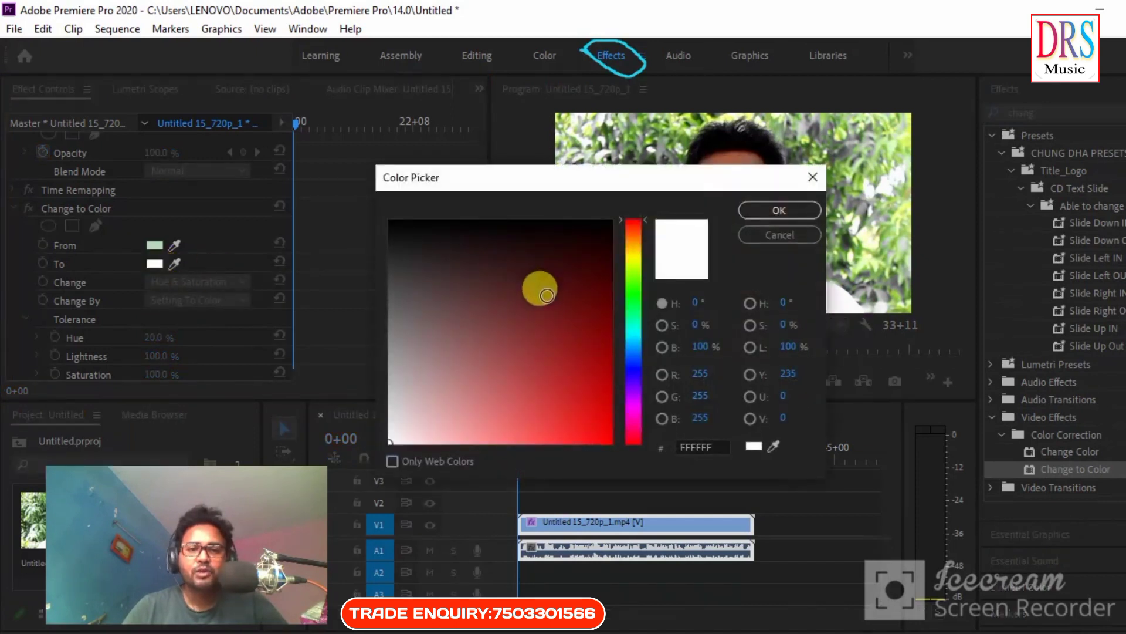
mouse_move(631, 291)
left_mouse_down()
mouse_move(632, 270)
mouse_move(633, 284)
left_mouse_up()
mouse_move(583, 366)
left_mouse_down()
mouse_move(576, 389)
mouse_move(598, 420)
mouse_move(628, 413)
left_mouse_up()
left_click(760, 214)
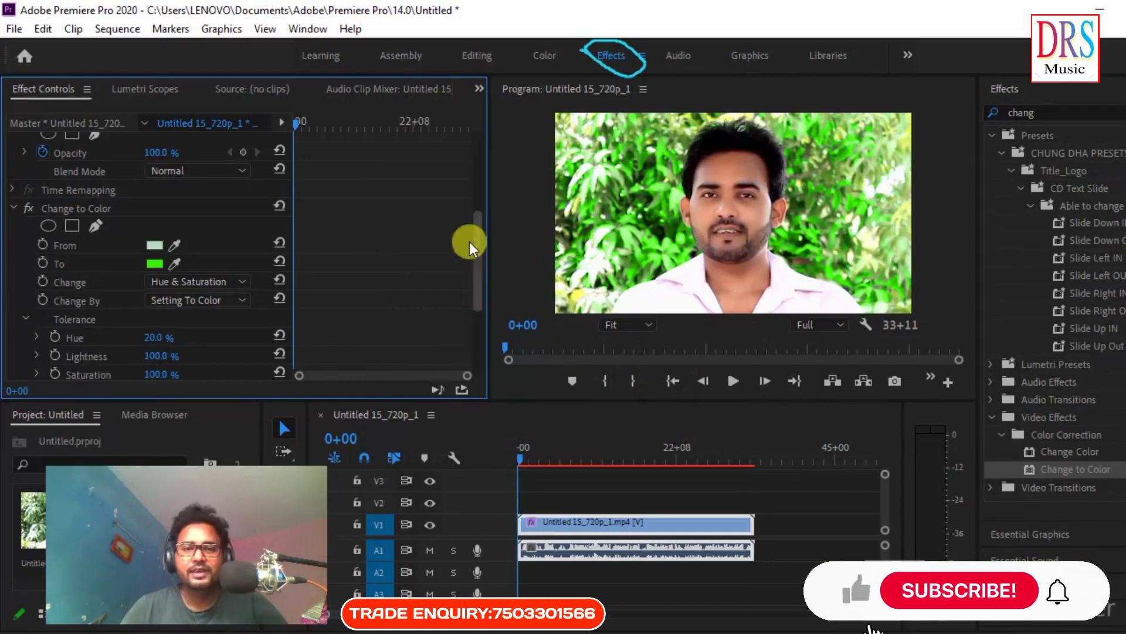
Try Hue, Lightness & Saturation as the Change option of the effect and restore Hue & Saturation
left_click(209, 296)
left_click(208, 296)
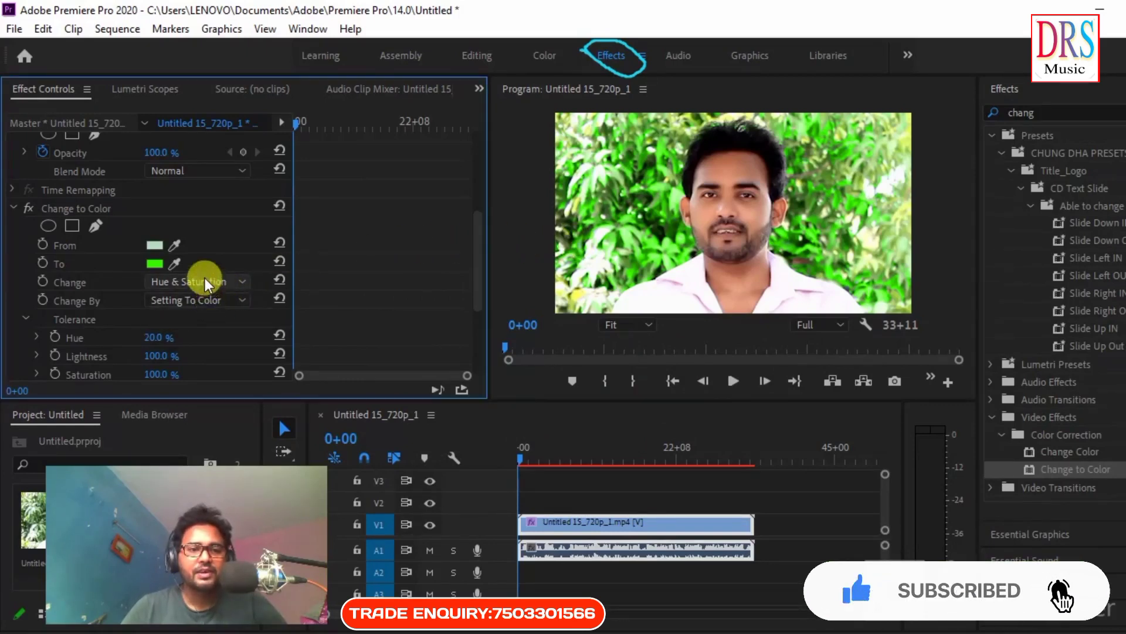
left_click(206, 276)
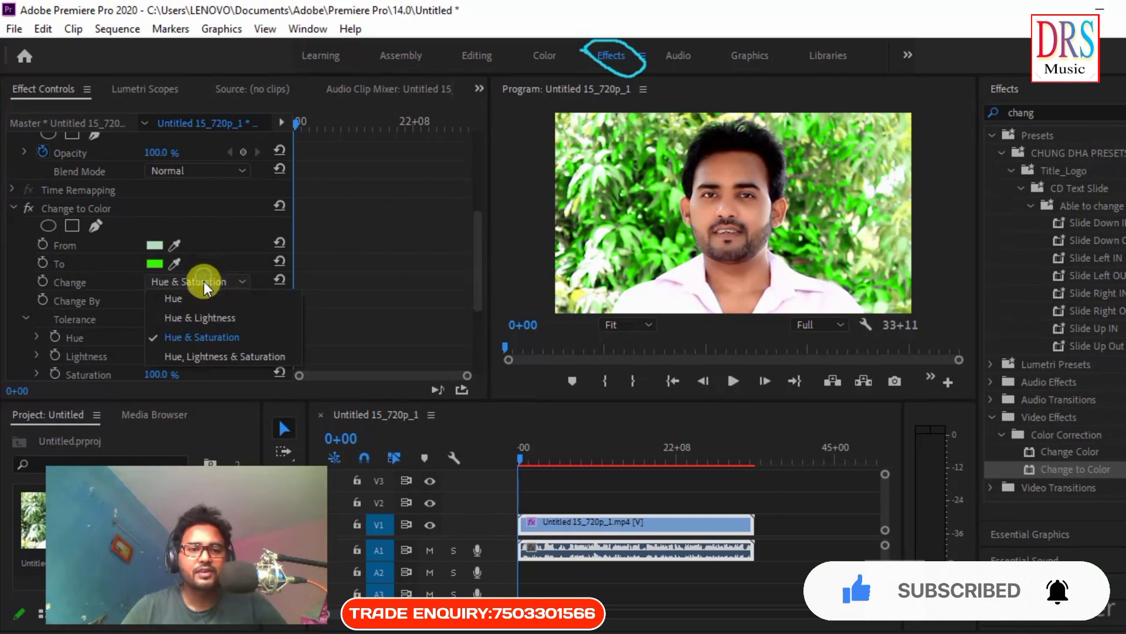
left_click(216, 356)
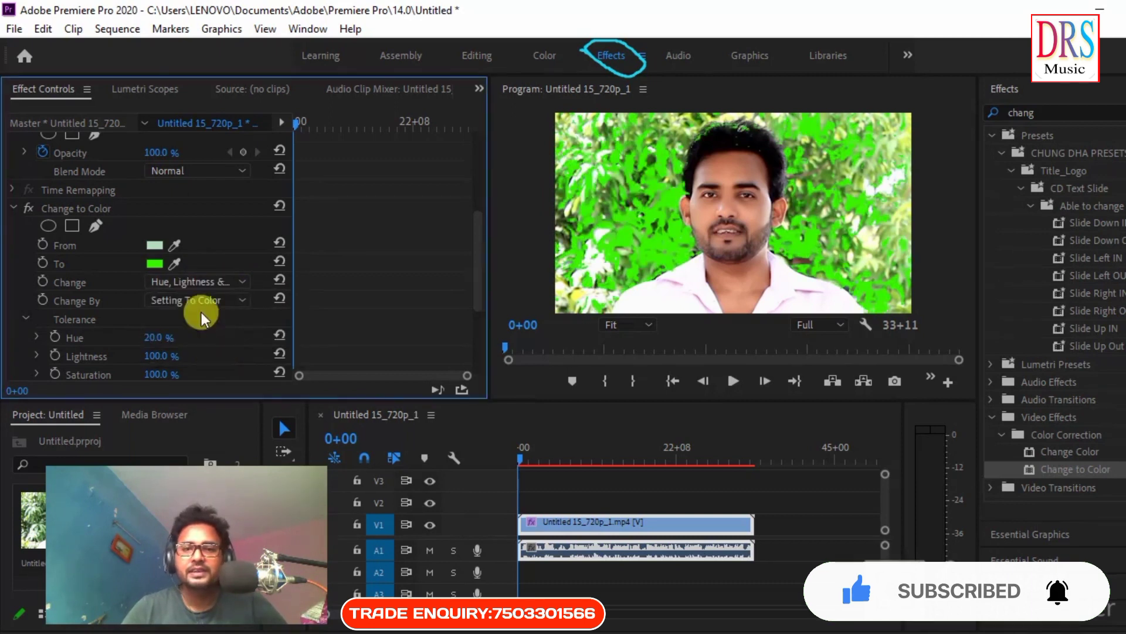
left_click(196, 281)
left_click(203, 334)
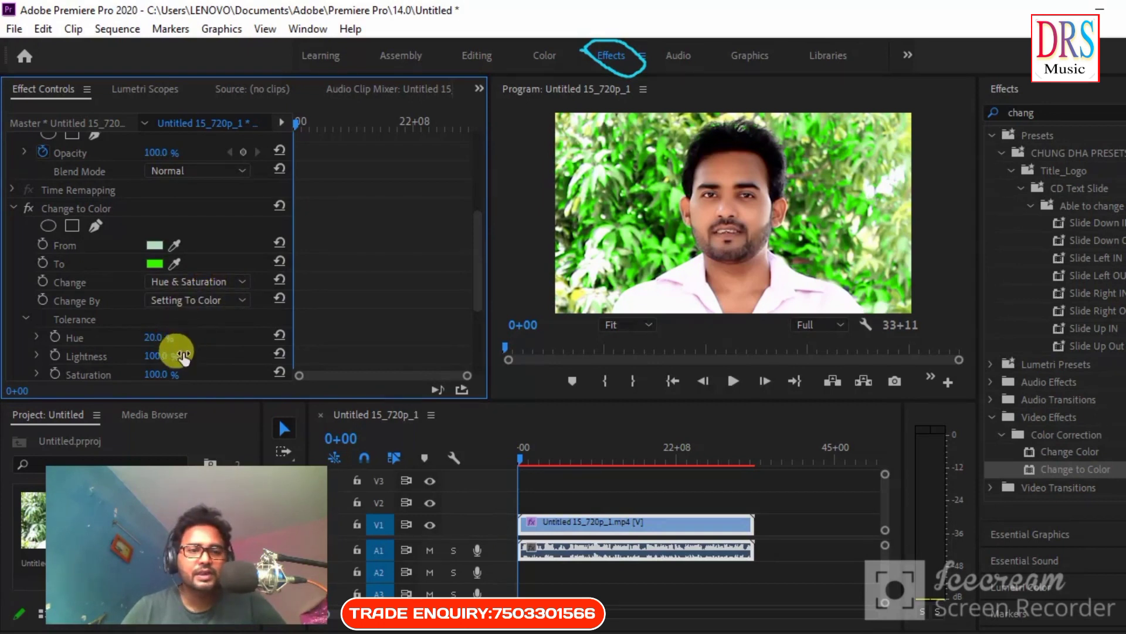
Compare Hue tolerances of 30% and 40% for Change to Color and settle on 35%
left_click(169, 335)
type("30")
key("Return")
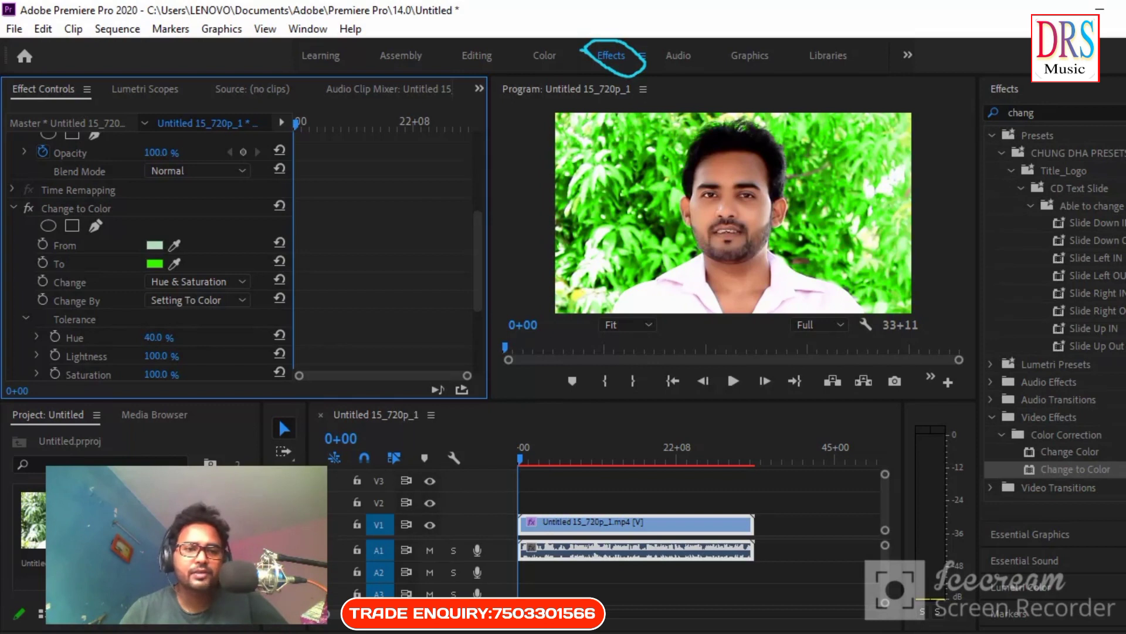
key("ctrl+z")
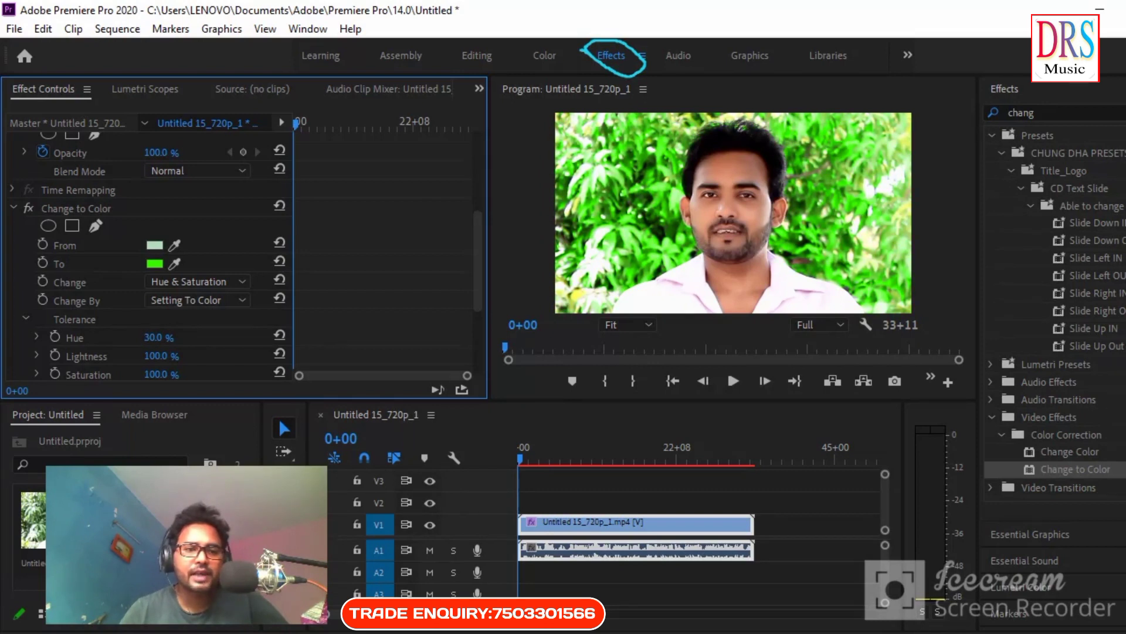
left_click_drag(154, 337, 183, 334)
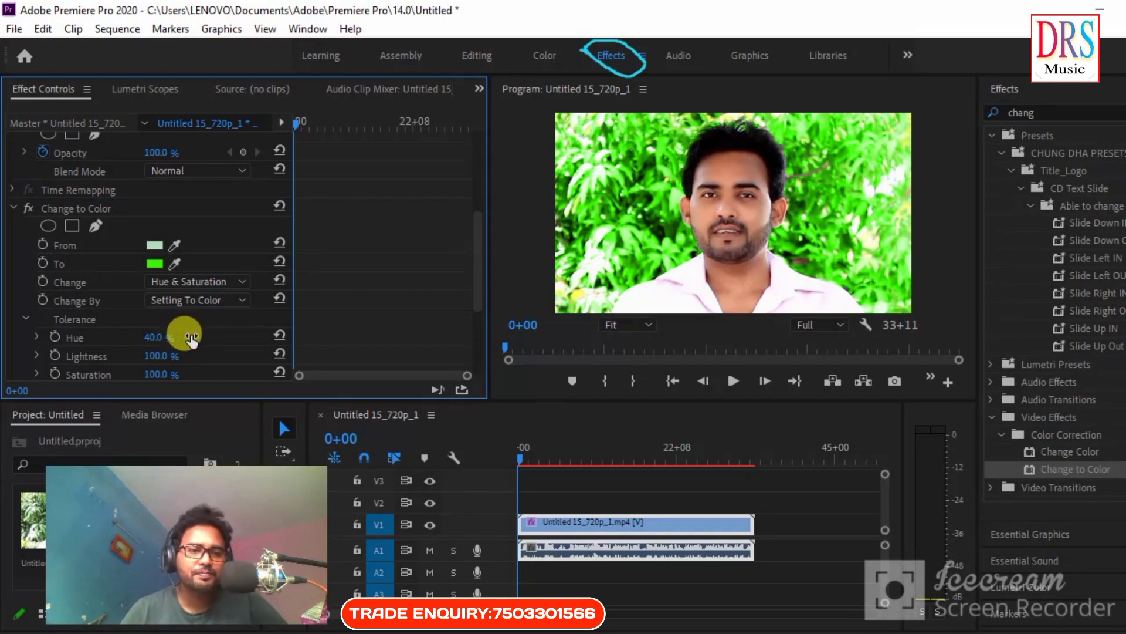
type("40.")
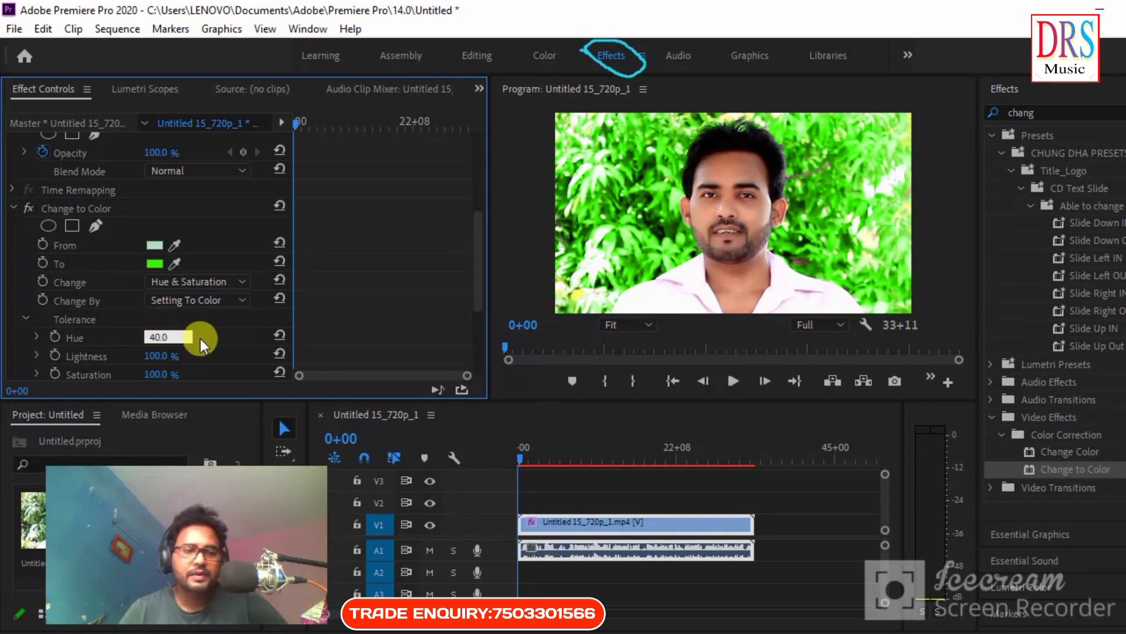
key("BackSpace")
key("BackSpace")
key("BackSpace")
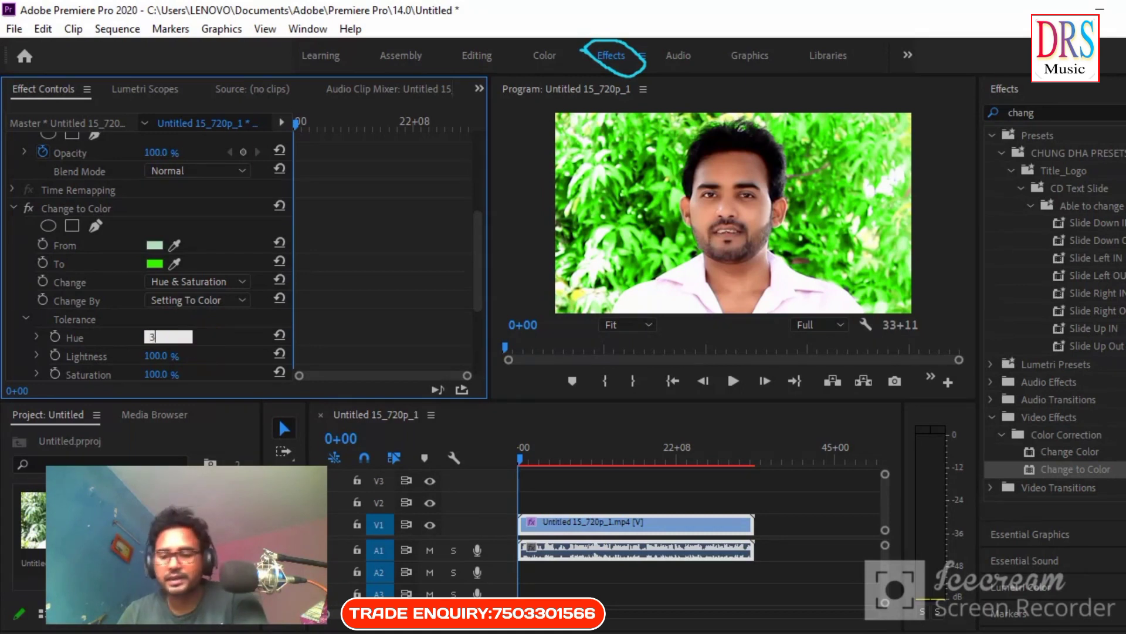
type("35")
key("Return")
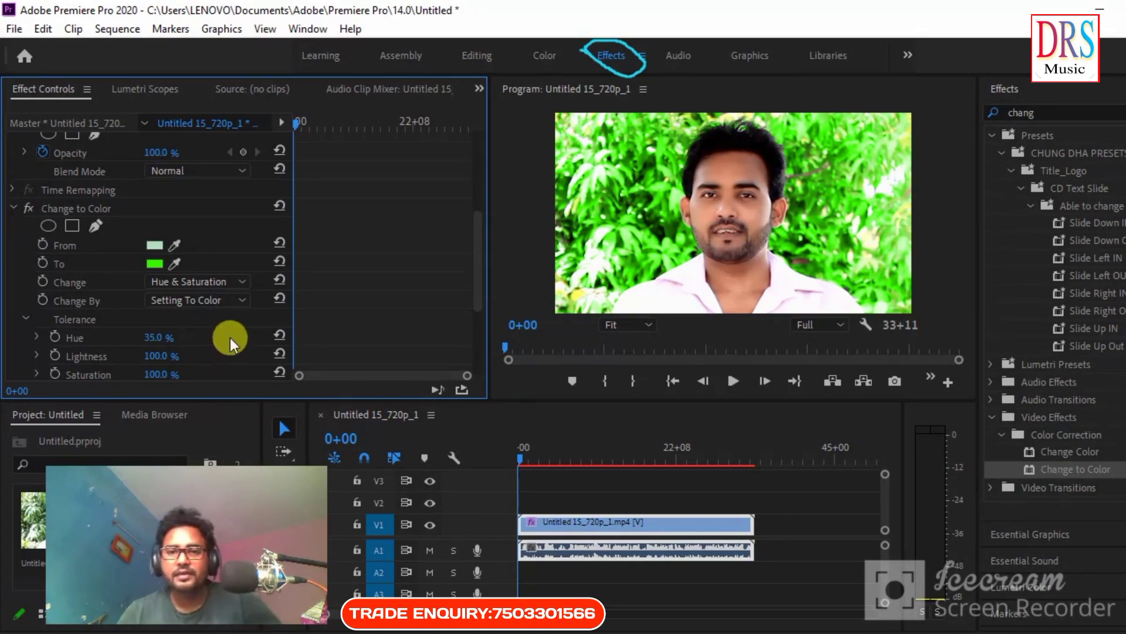
Maximize the program preview and play the clip to check the recoloured background foliage
left_click(516, 189)
key("grave")
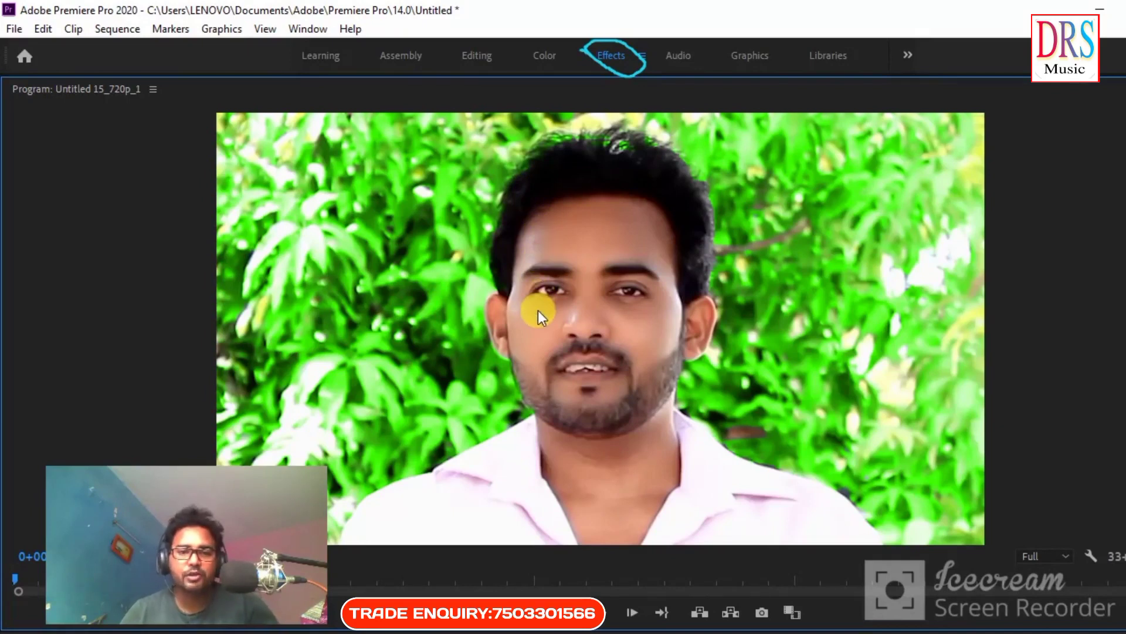
key("space")
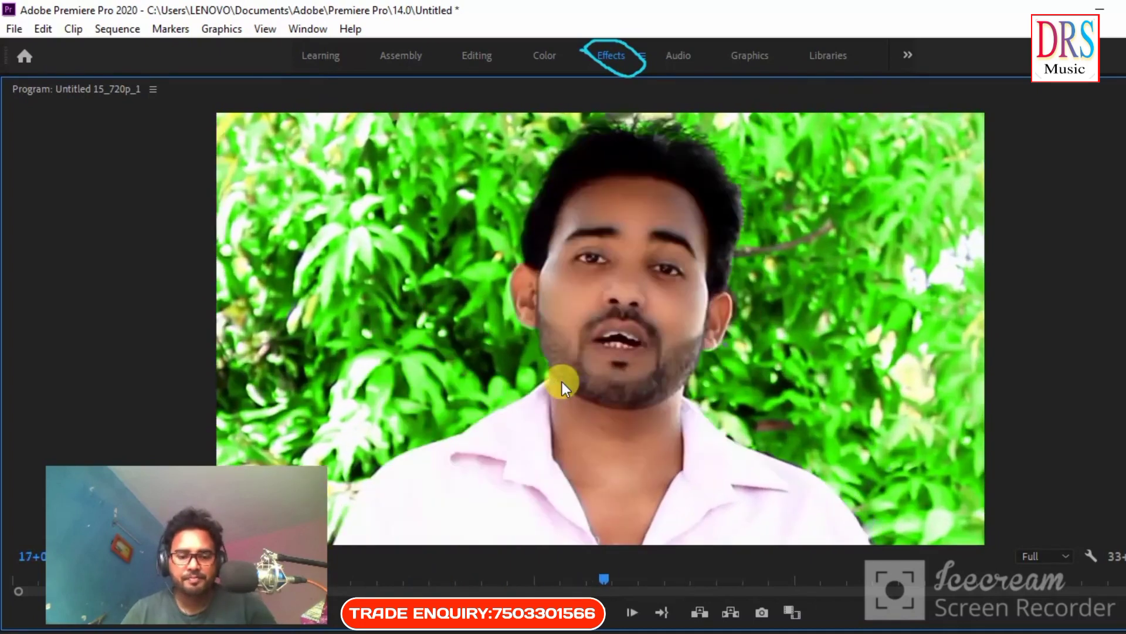
key("space")
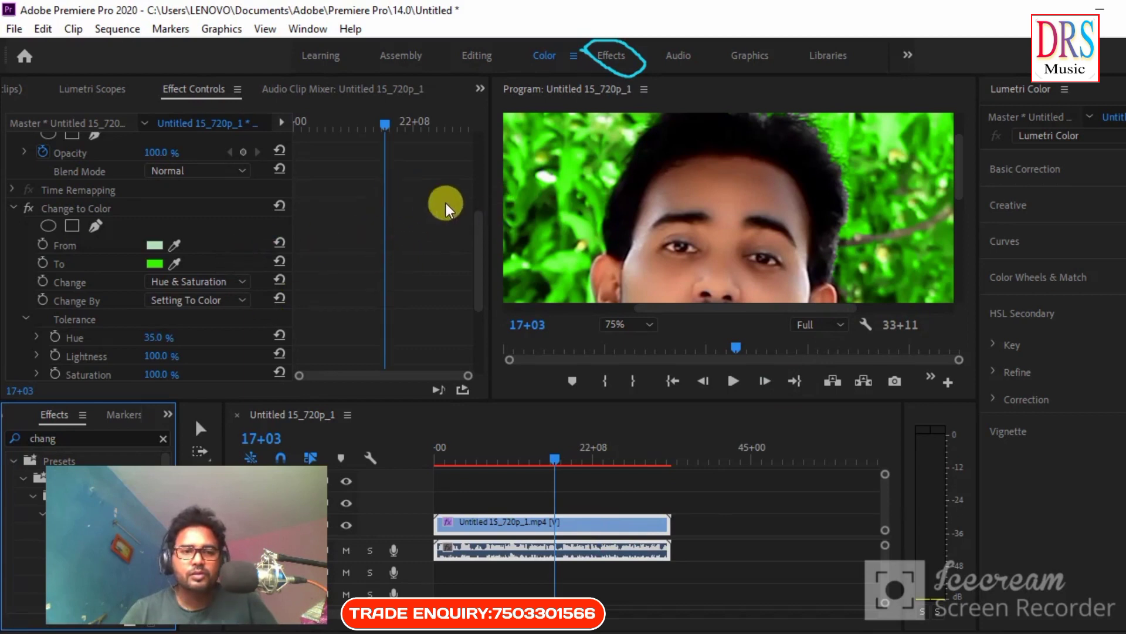
Set the program preview's zoom level to Fit so the whole frame shows
left_click_drag(476, 247, 484, 282)
left_click(631, 324)
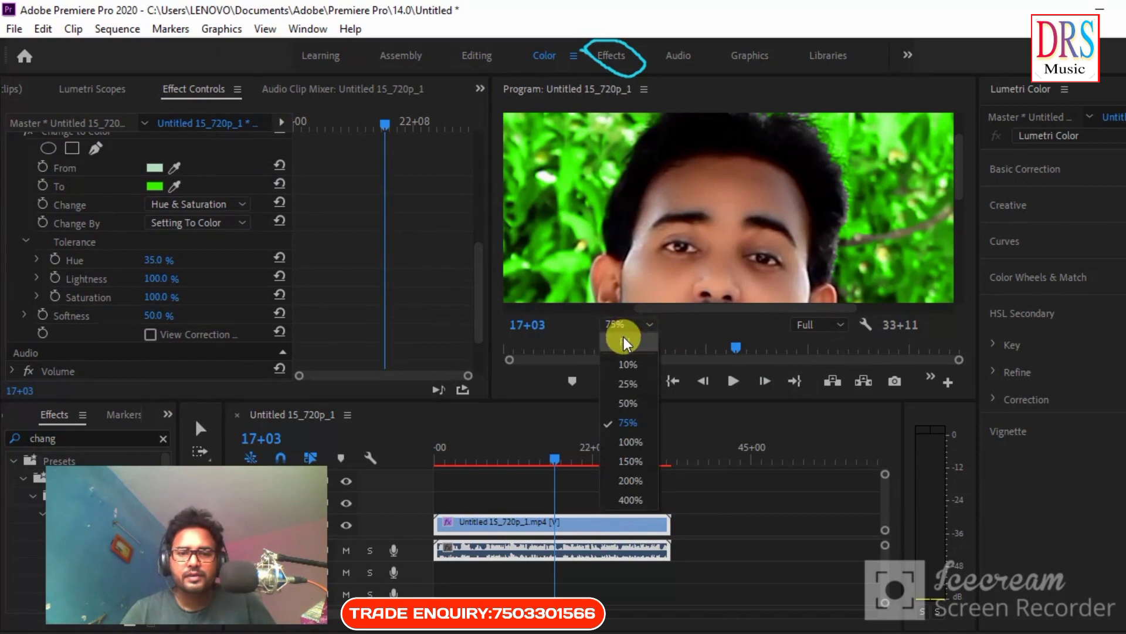
left_click(623, 346)
Set the Softness of the Change to Color effect to 0%
left_click(416, 247)
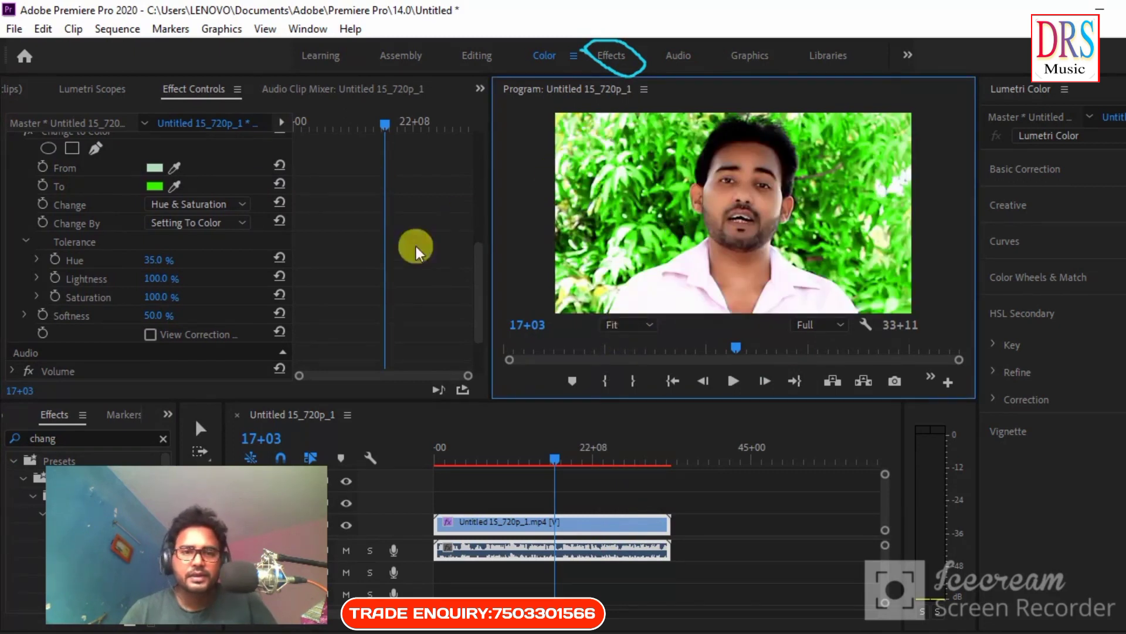
left_click(168, 325)
left_click_drag(161, 315, 106, 315)
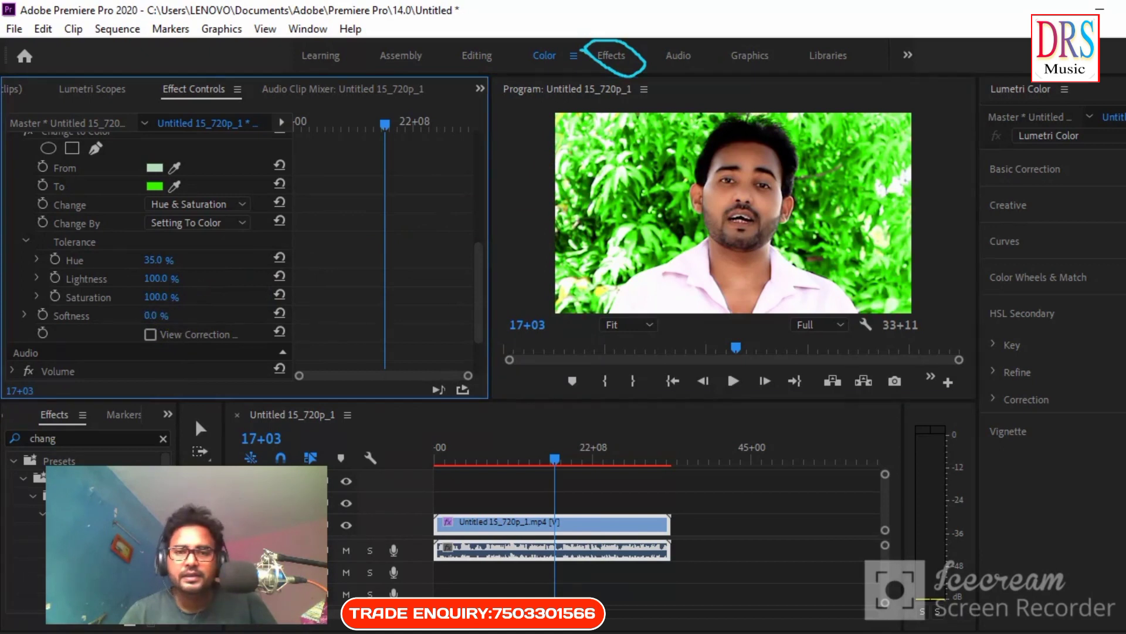
Compare Lightness tolerances of 0% and 100% for Change to Color and keep 100%
left_click_drag(156, 315, 106, 315)
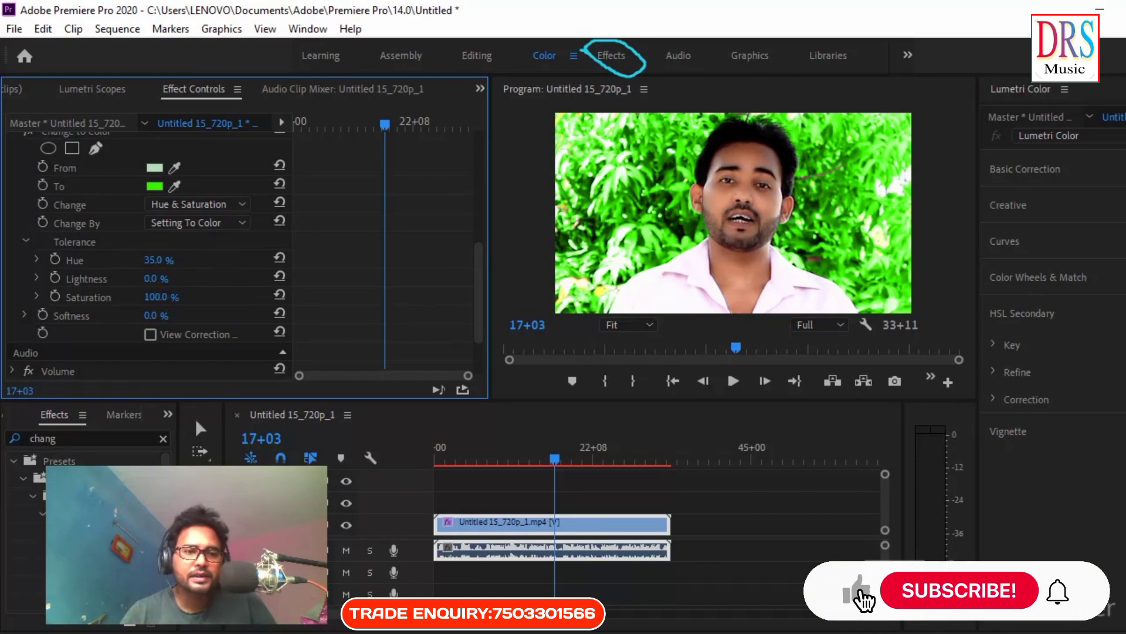
left_click(166, 277)
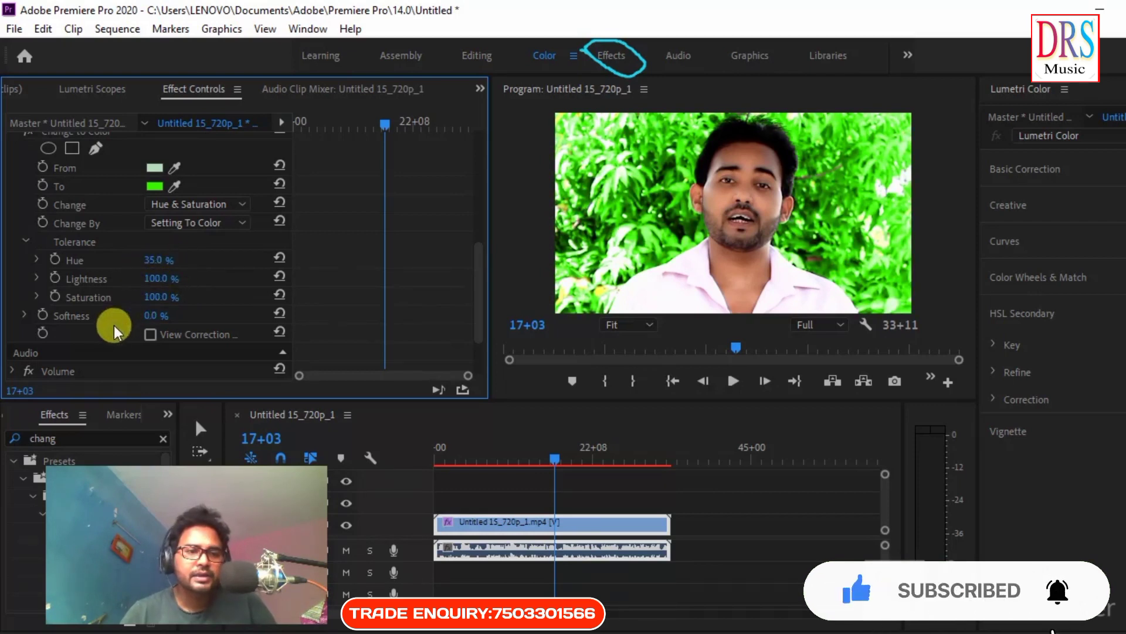
Enlarge the program preview to 100% and inspect the edges around the man's face and hair
left_click_drag(477, 256, 484, 227)
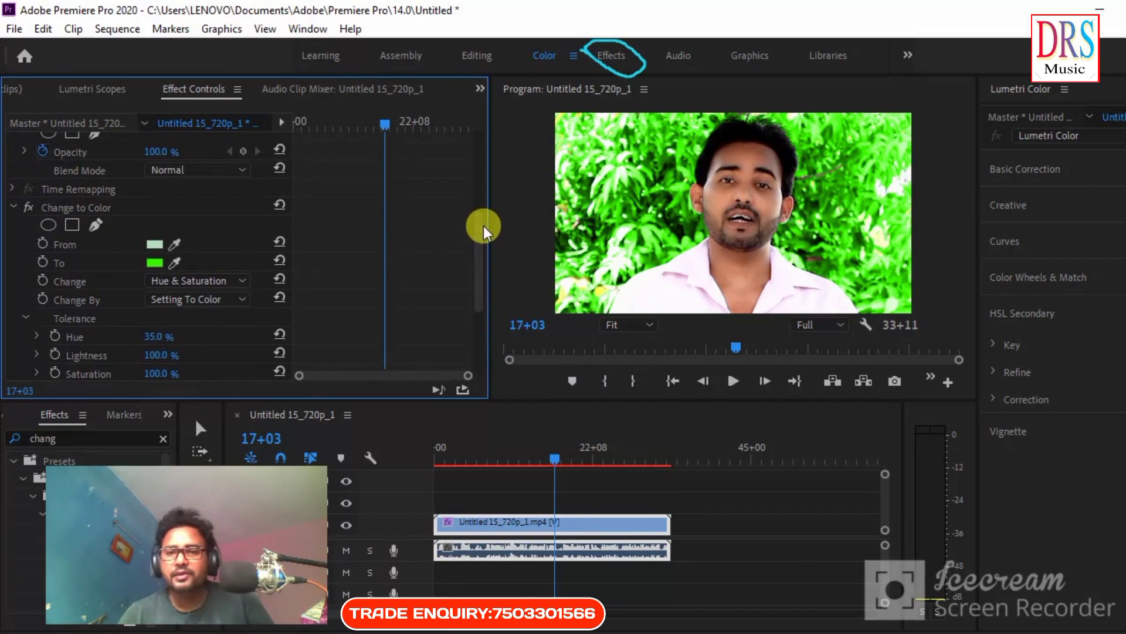
left_click(617, 327)
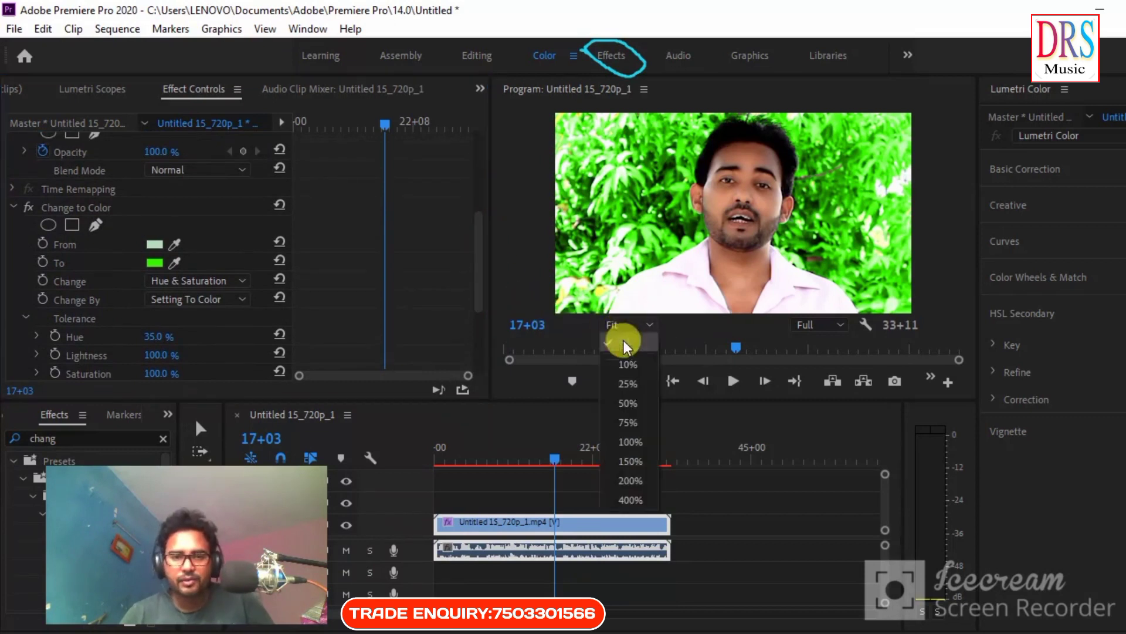
left_click(632, 435)
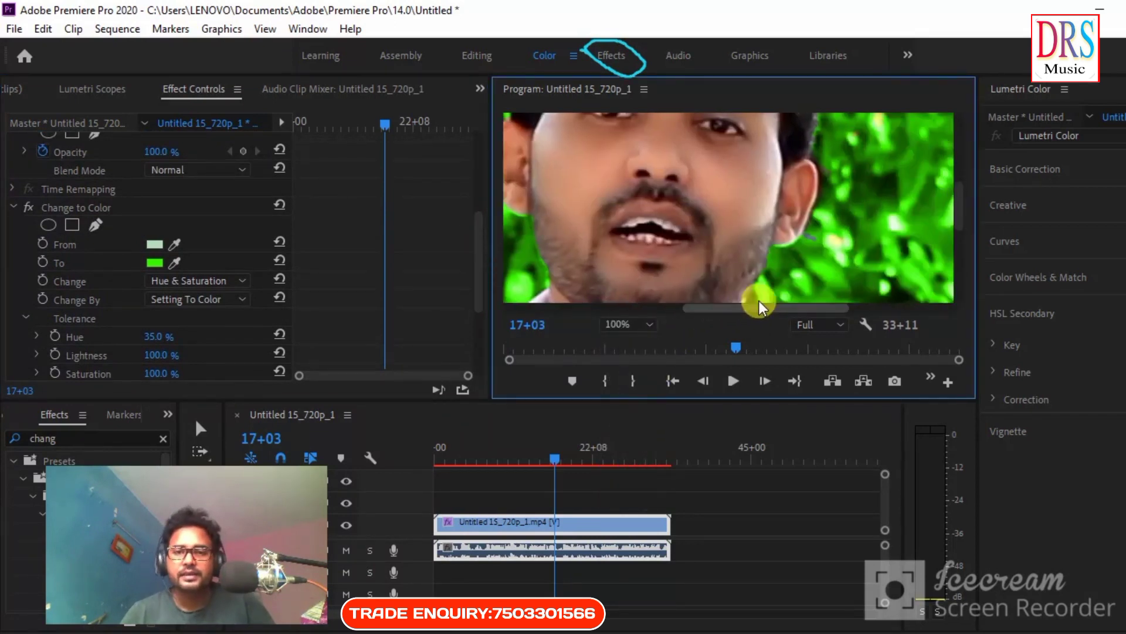
left_click_drag(960, 212, 956, 184)
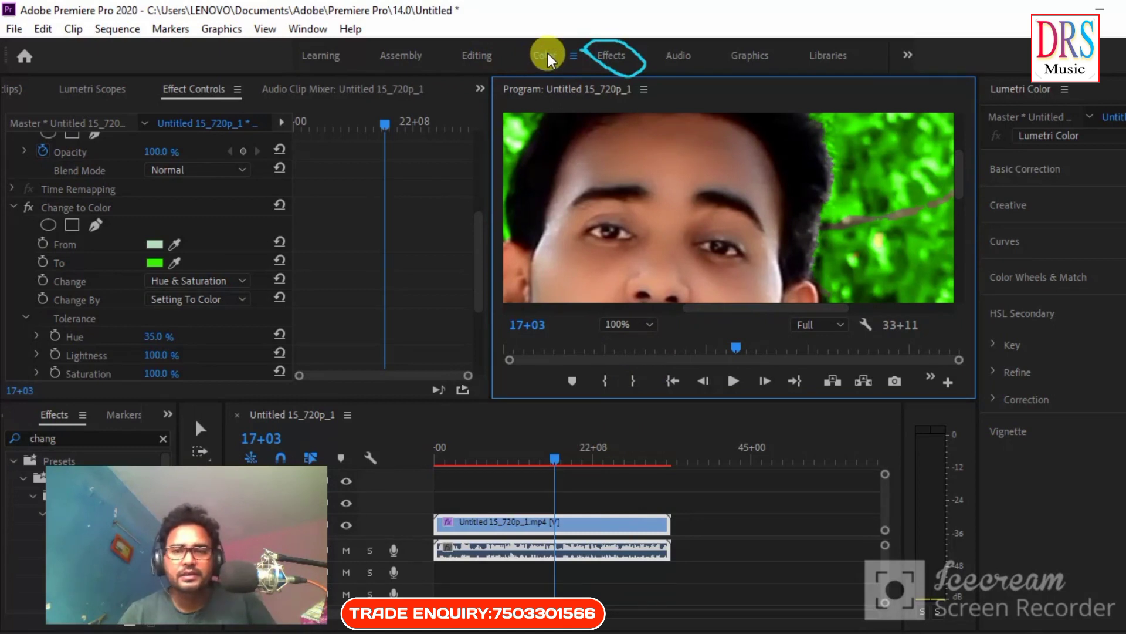
Raise Contrast, Highlights and Whites and slightly increase Blacks and Saturation in Lumetri's Basic Correction
left_click(1009, 167)
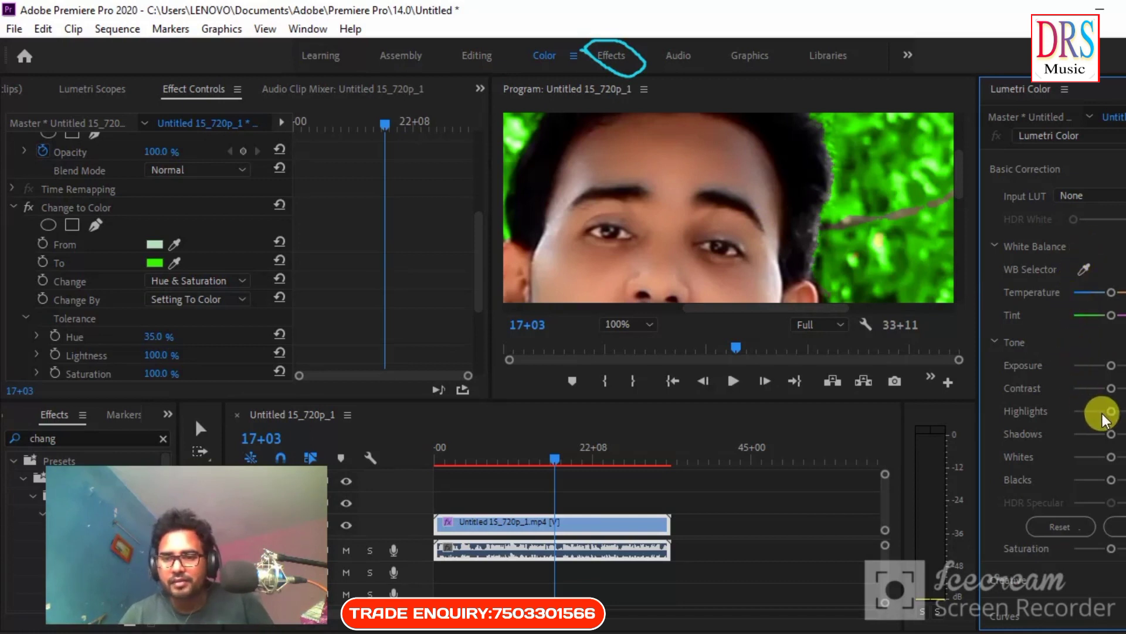
left_click_drag(1111, 415, 1115, 414)
mouse_move(1111, 388)
left_mouse_down()
mouse_move(1125, 389)
mouse_move(1118, 369)
mouse_move(1111, 380)
left_mouse_up()
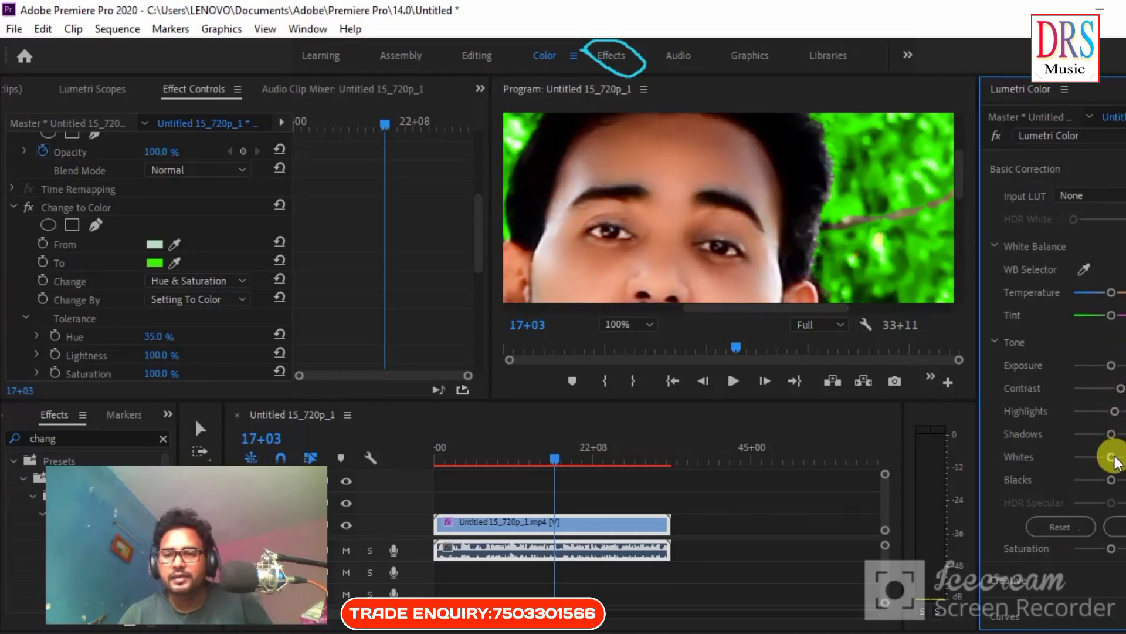
left_click_drag(1113, 461, 1122, 464)
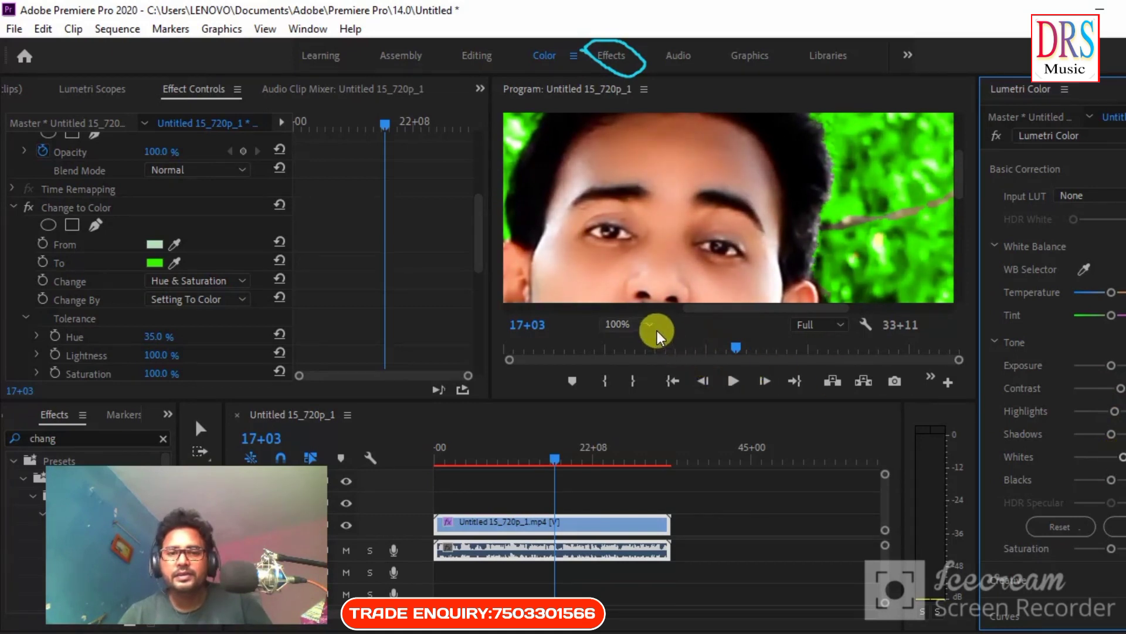
mouse_move(1110, 479)
left_mouse_down()
mouse_move(1076, 482)
mouse_move(1125, 480)
mouse_move(1111, 482)
left_mouse_up()
left_click_drag(1110, 549, 1113, 554)
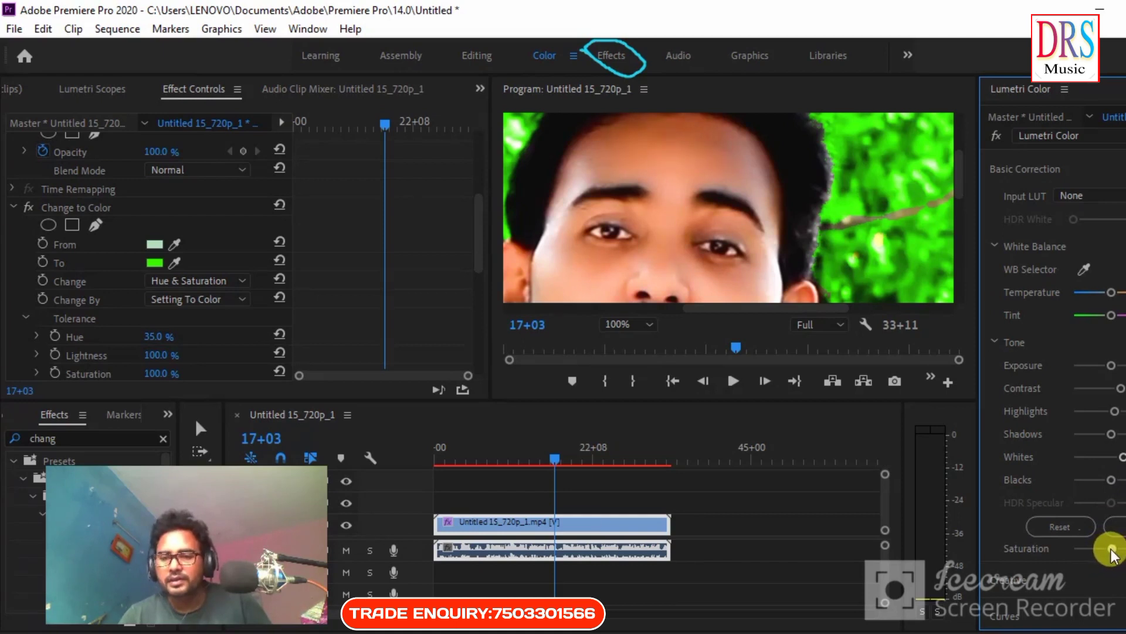
Sample the man's skin tone for Lumetri's Hue vs Hue curve and slightly adjust the resulting orange control point
scroll(1050, 410, "down", 1)
scroll(1050, 352, "down", 4)
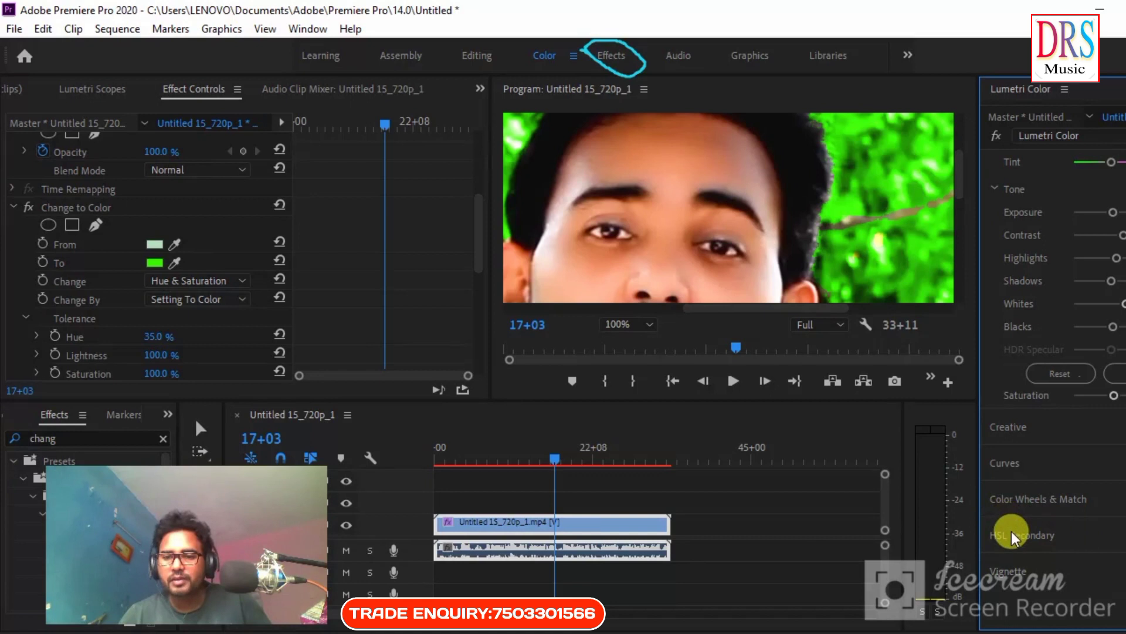
left_click(1009, 460)
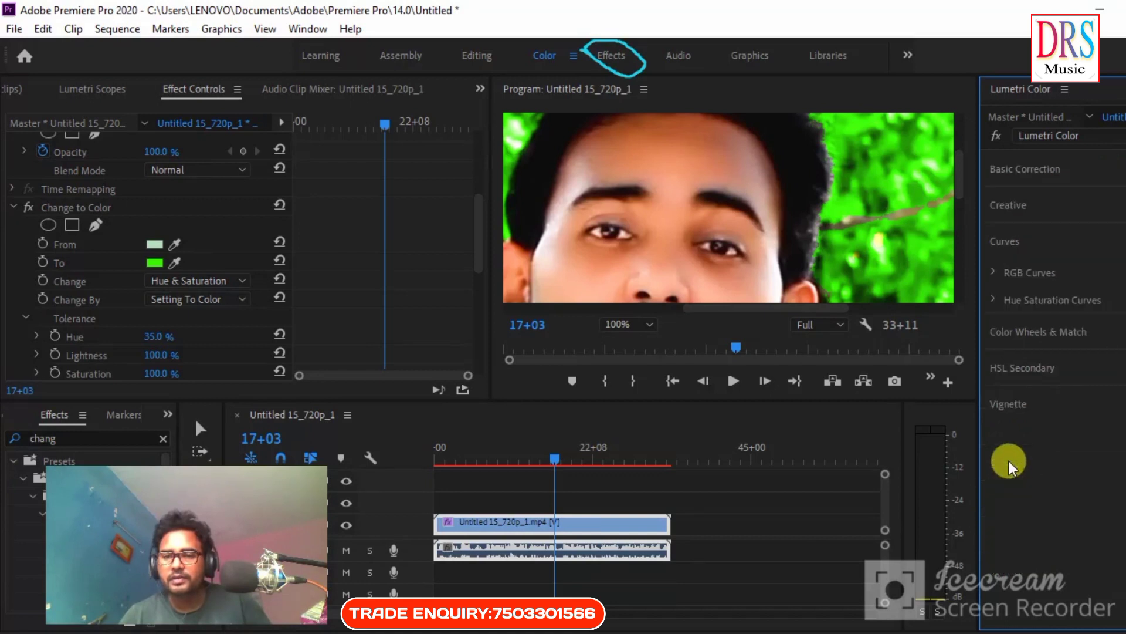
left_click(1004, 367)
left_click(1001, 242)
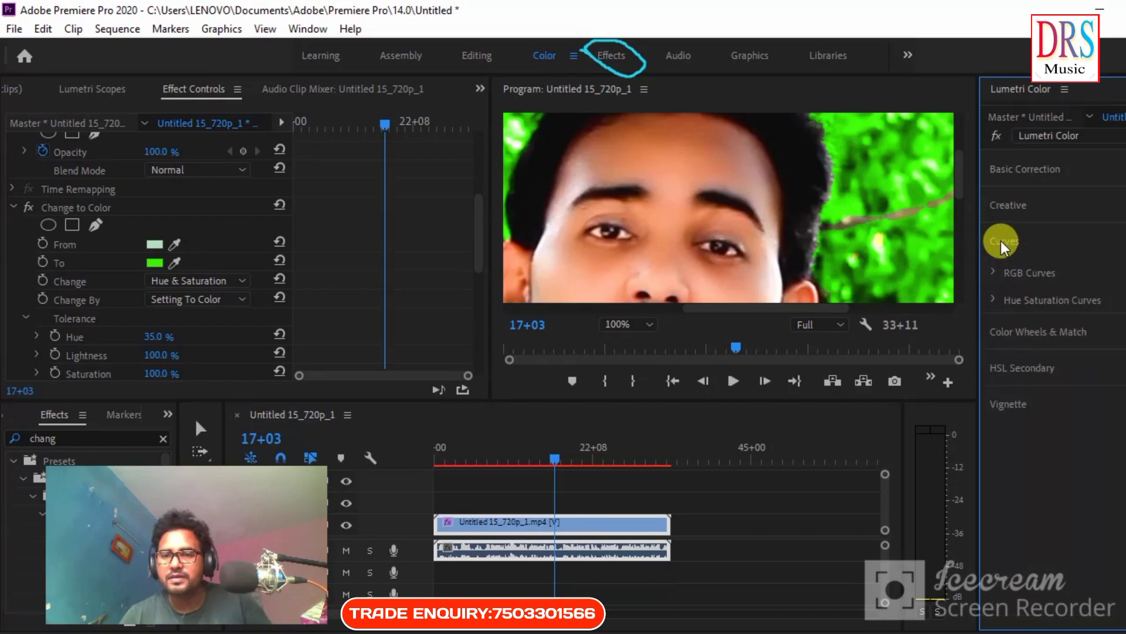
left_click(991, 273)
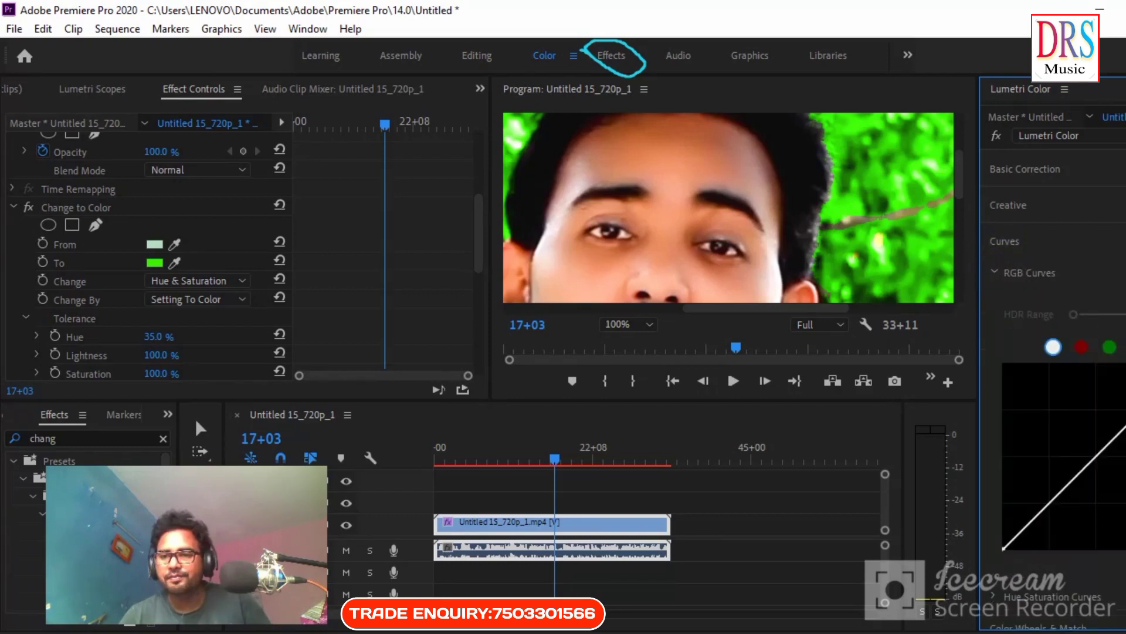
scroll(1036, 508, "down", 3)
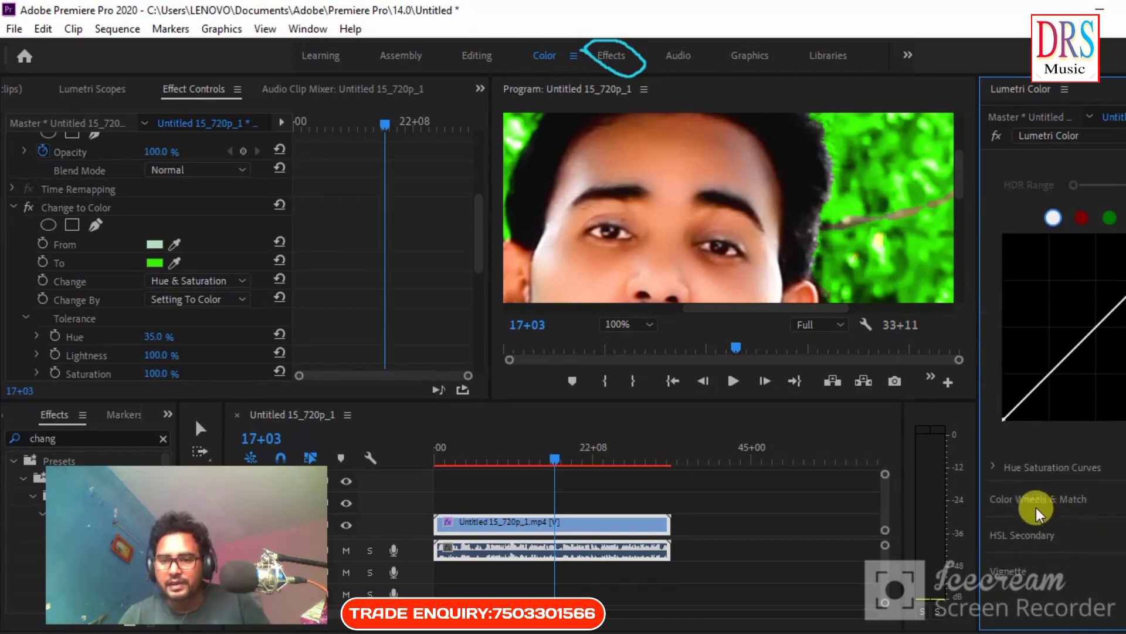
left_click(995, 467)
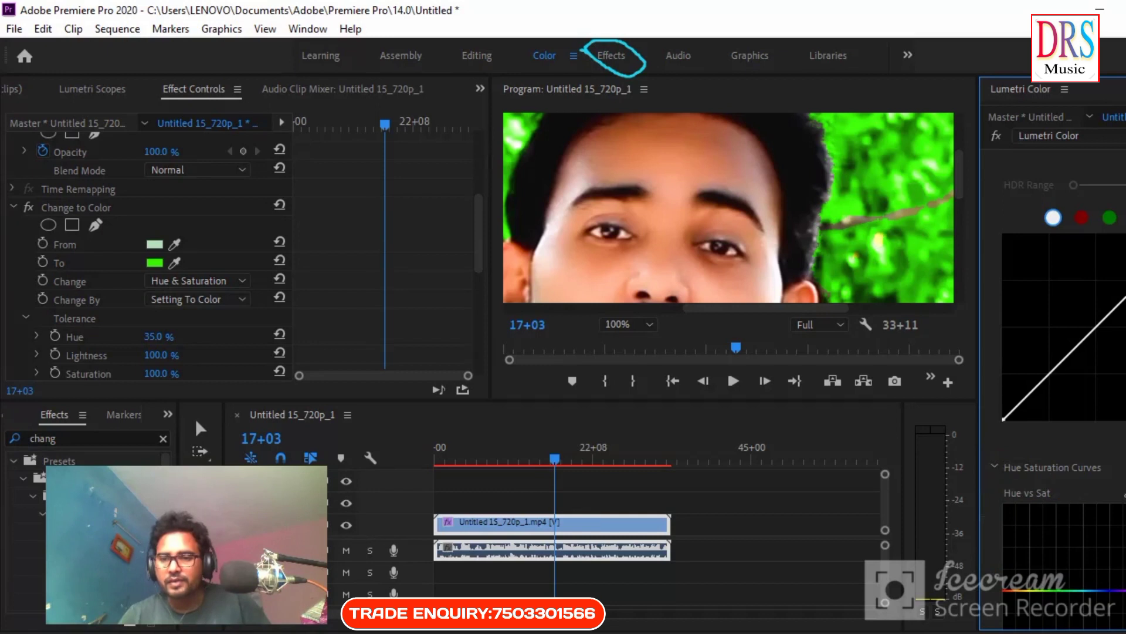
scroll(1055, 328, "down", 8)
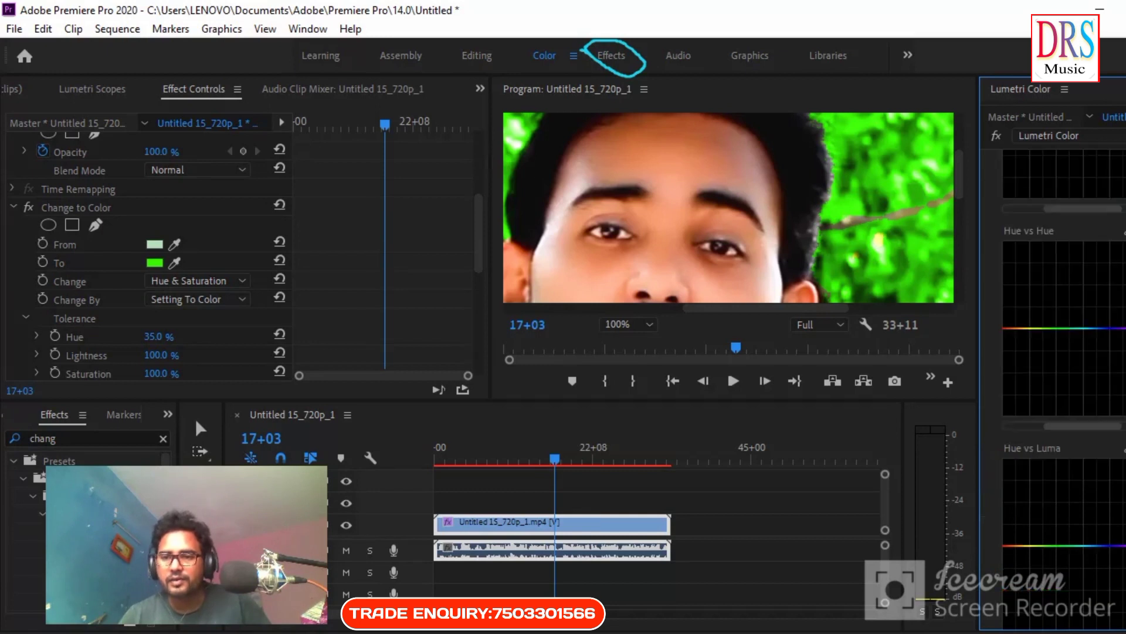
left_click(1118, 232)
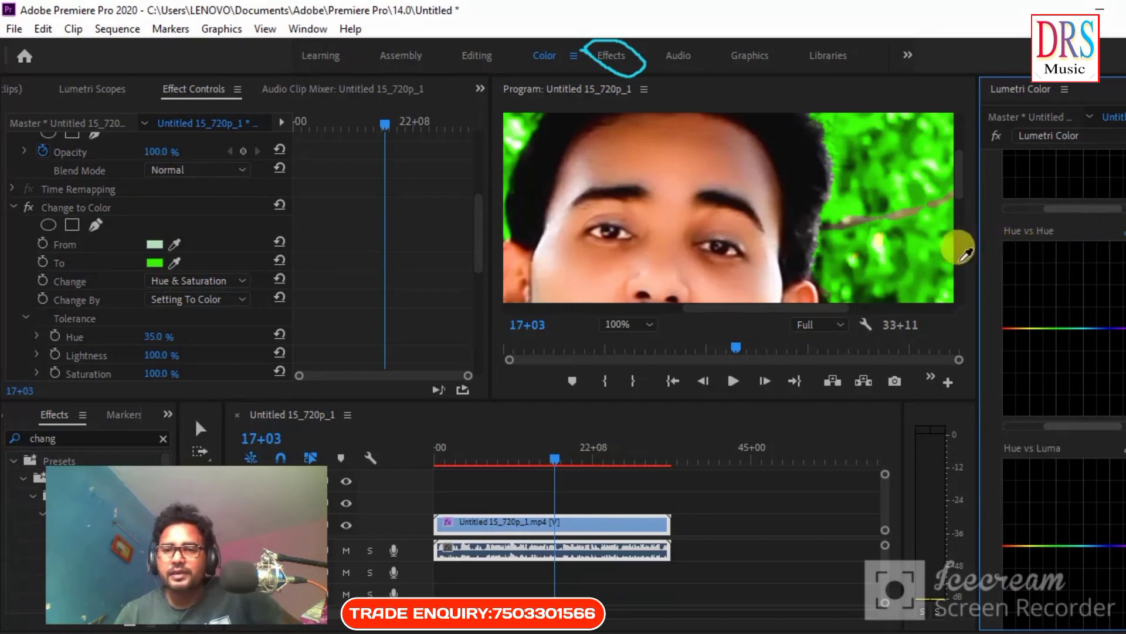
left_click(573, 269)
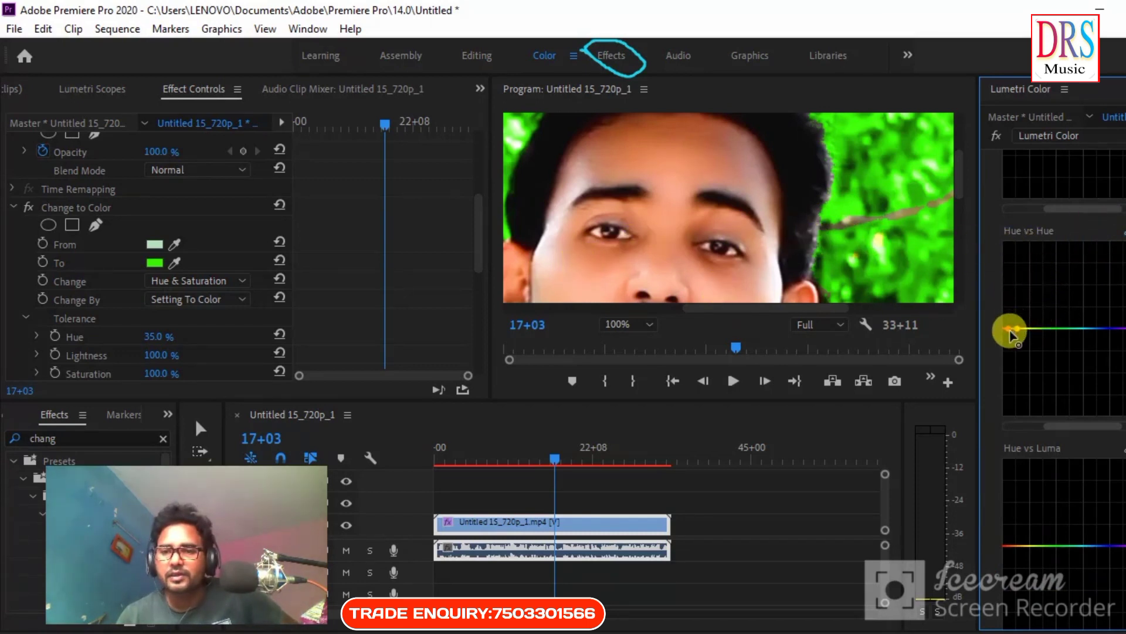
mouse_move(1009, 330)
left_mouse_down()
mouse_move(1009, 344)
mouse_move(1009, 330)
left_mouse_up()
Fit the whole frame in the program preview and play the clip maximized to check the colour correction
left_click(649, 324)
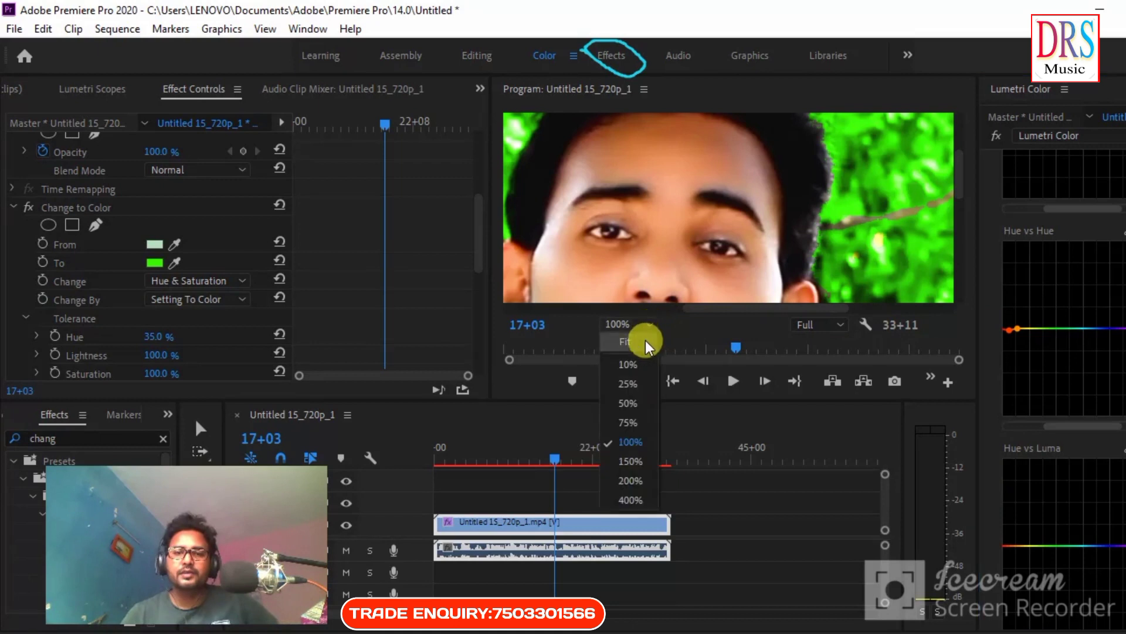
left_click(638, 343)
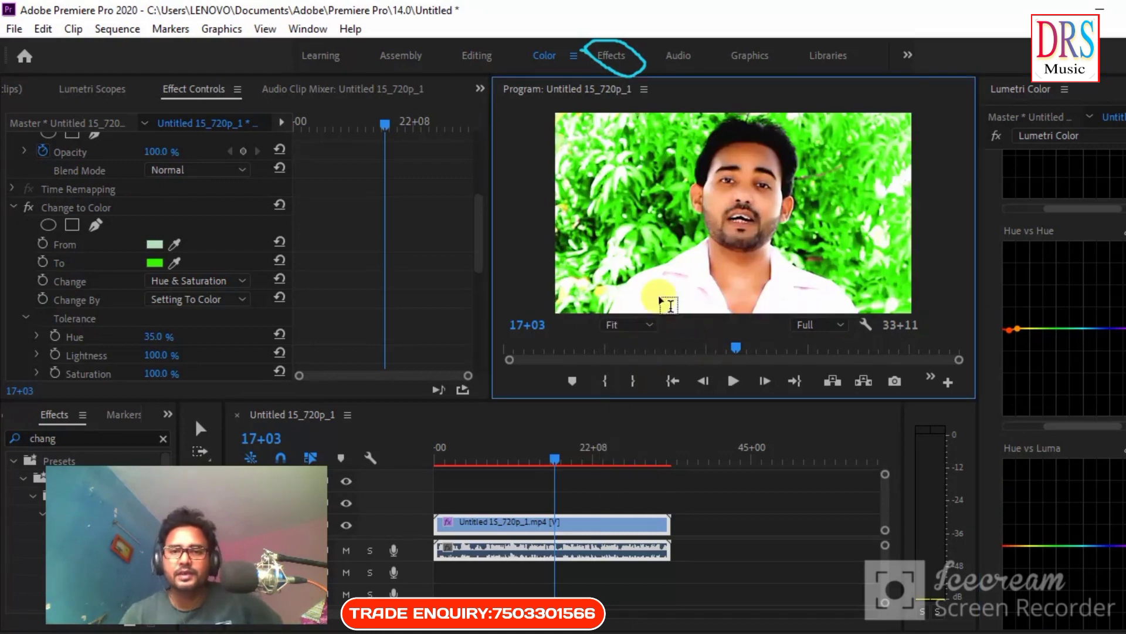
key("grave")
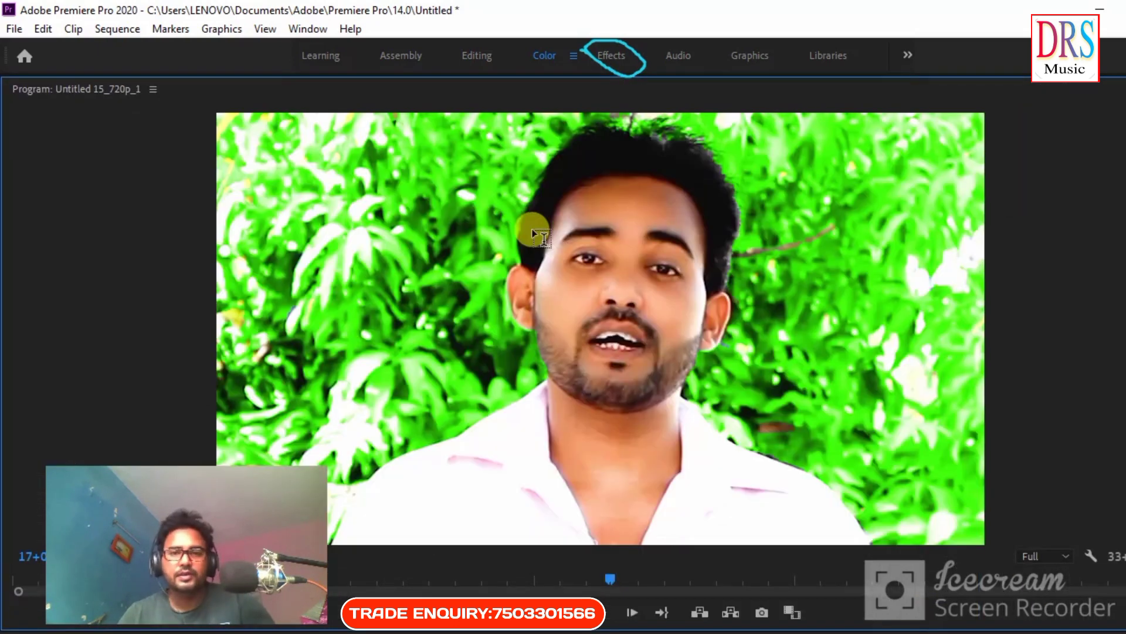
key("space")
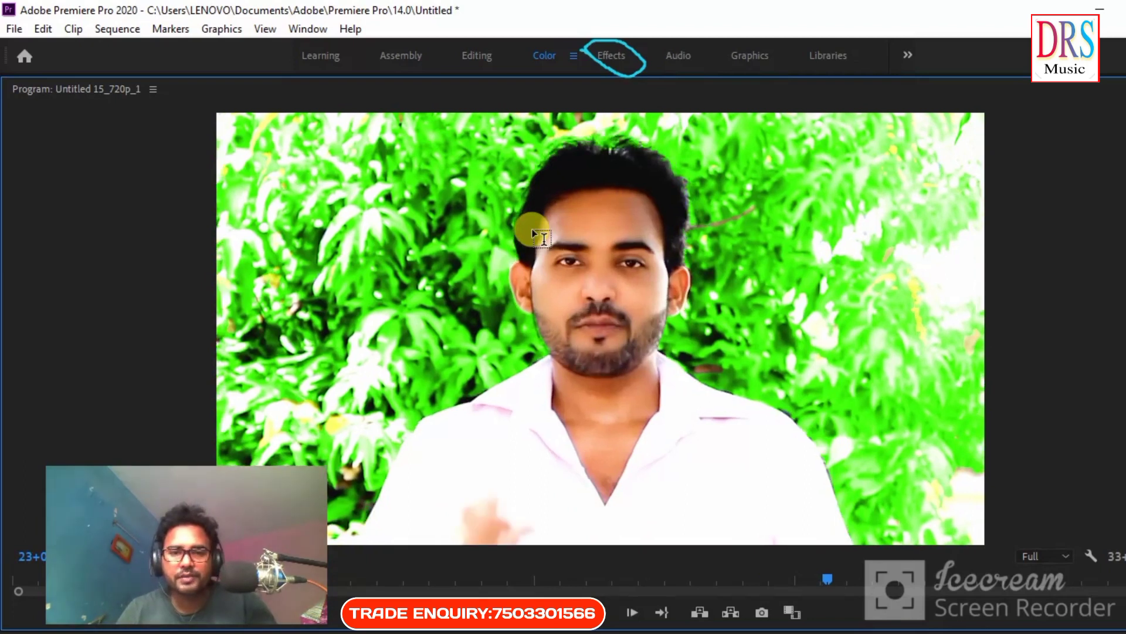
key("grave")
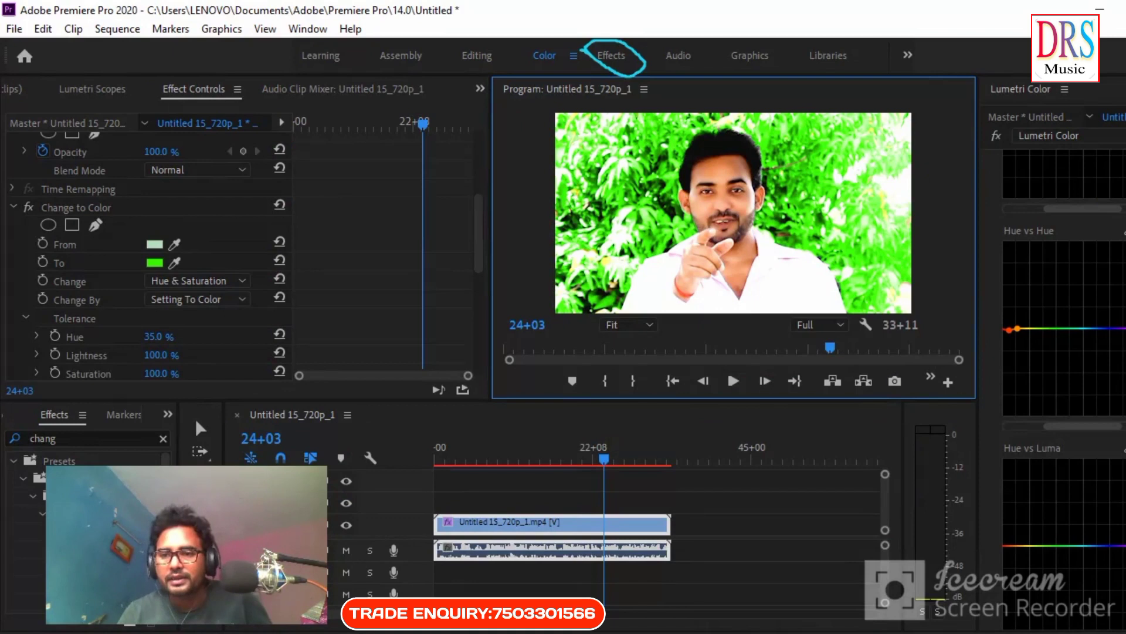
Reduce Contrast and Highlights slightly and bring Whites and Blacks just below zero in Lumetri's Basic Correction
scroll(1065, 328, "up", 3)
scroll(1065, 328, "down", 3)
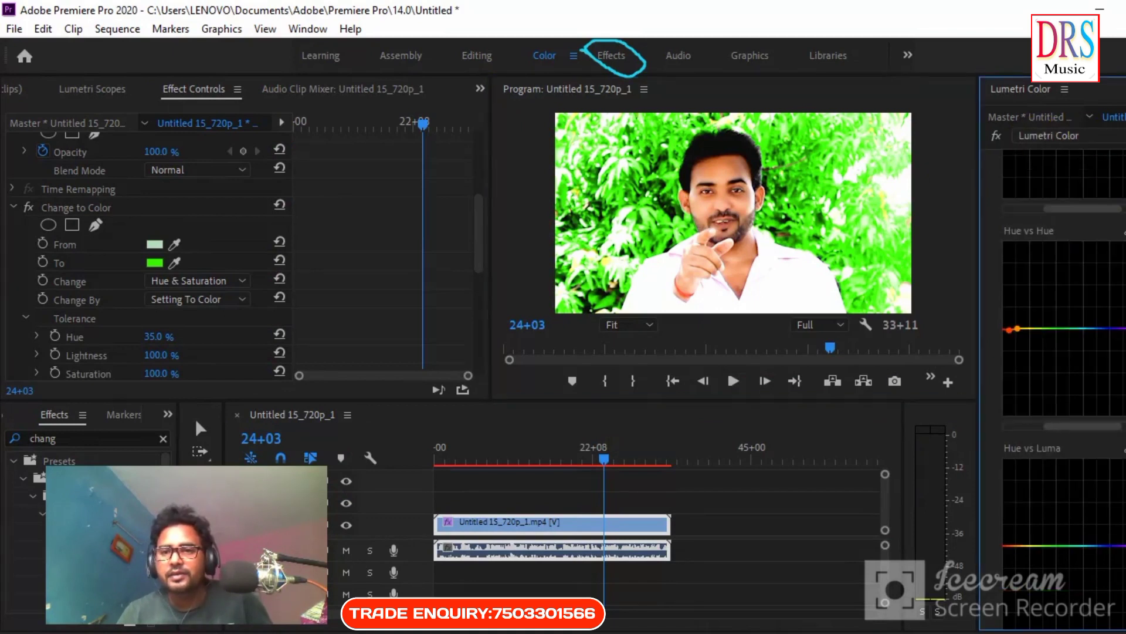
scroll(1056, 329, "up", 10)
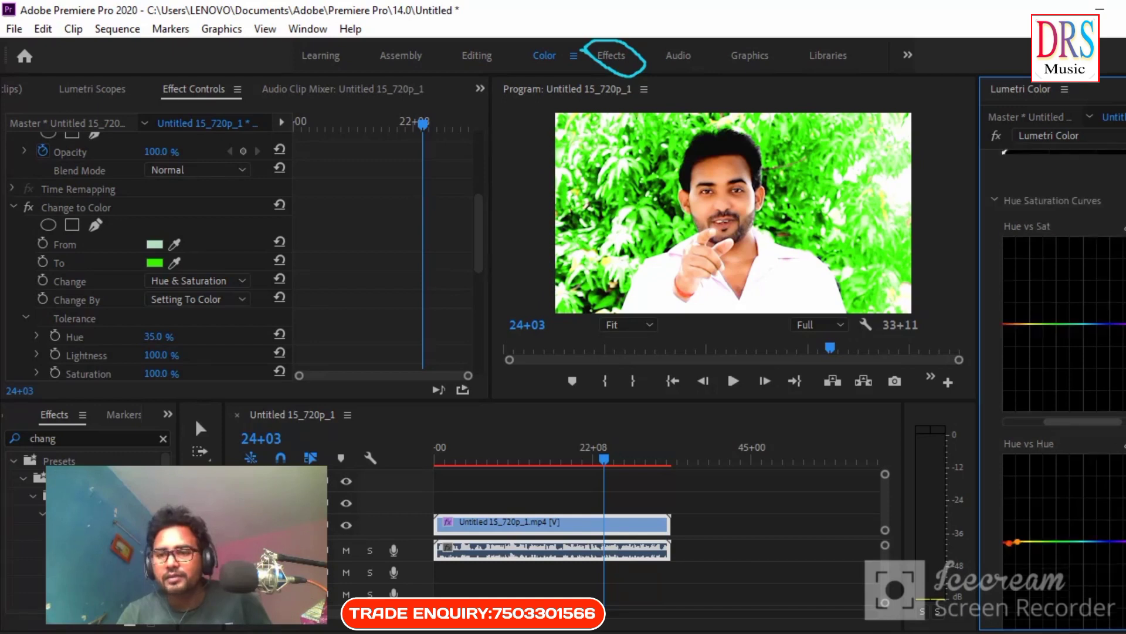
left_click(1001, 170)
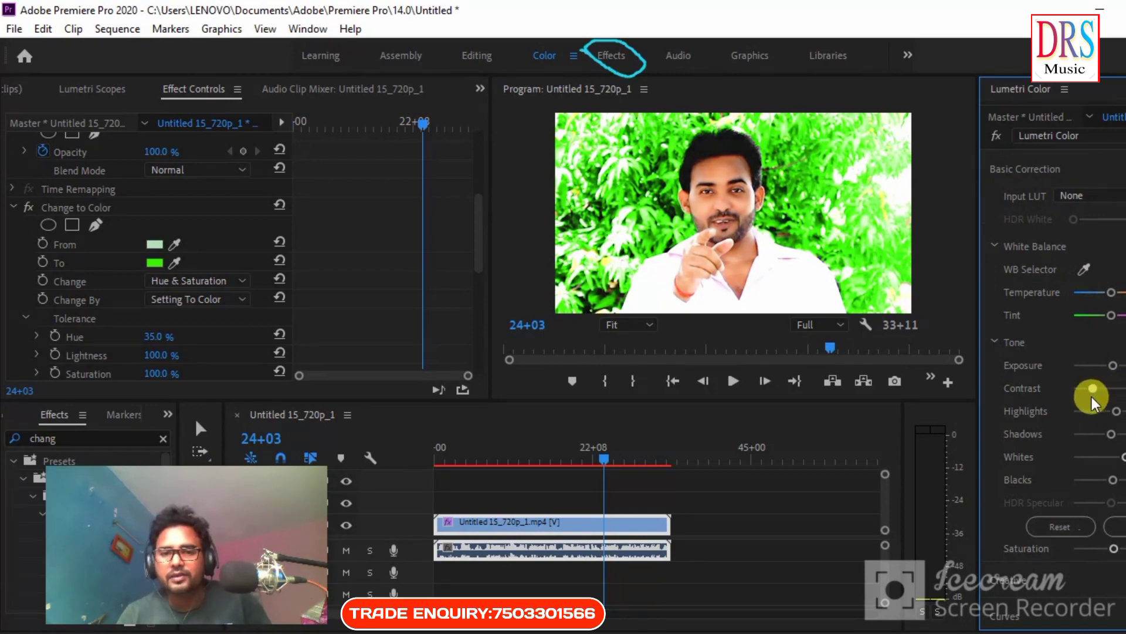
left_click_drag(1092, 397, 1115, 400)
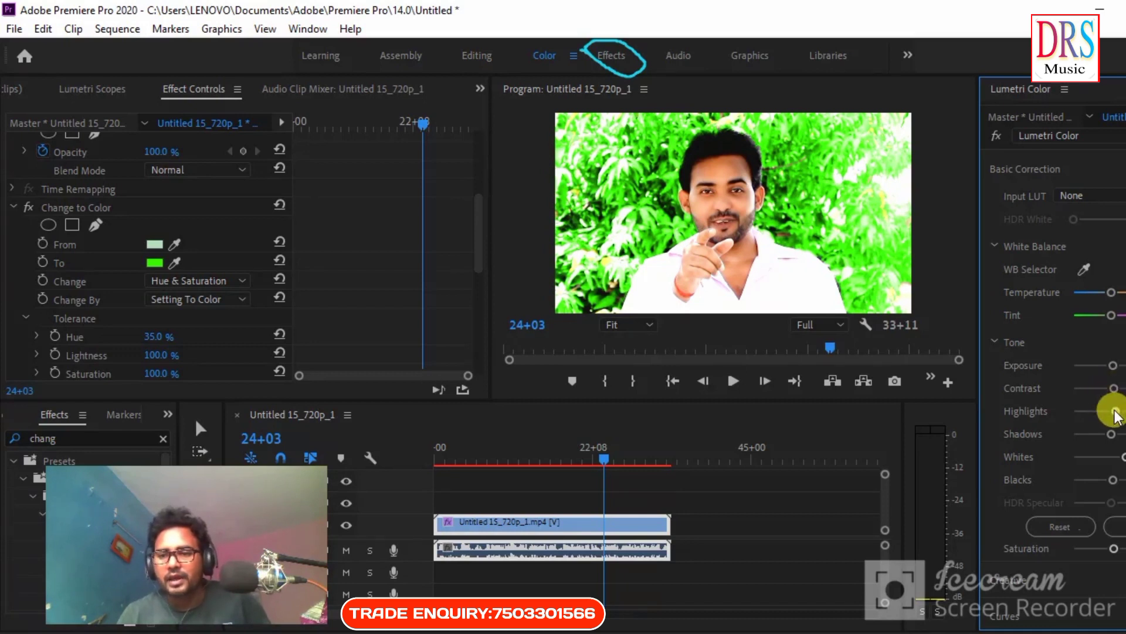
mouse_move(1116, 411)
left_mouse_down()
mouse_move(1066, 422)
mouse_move(1114, 423)
left_mouse_up()
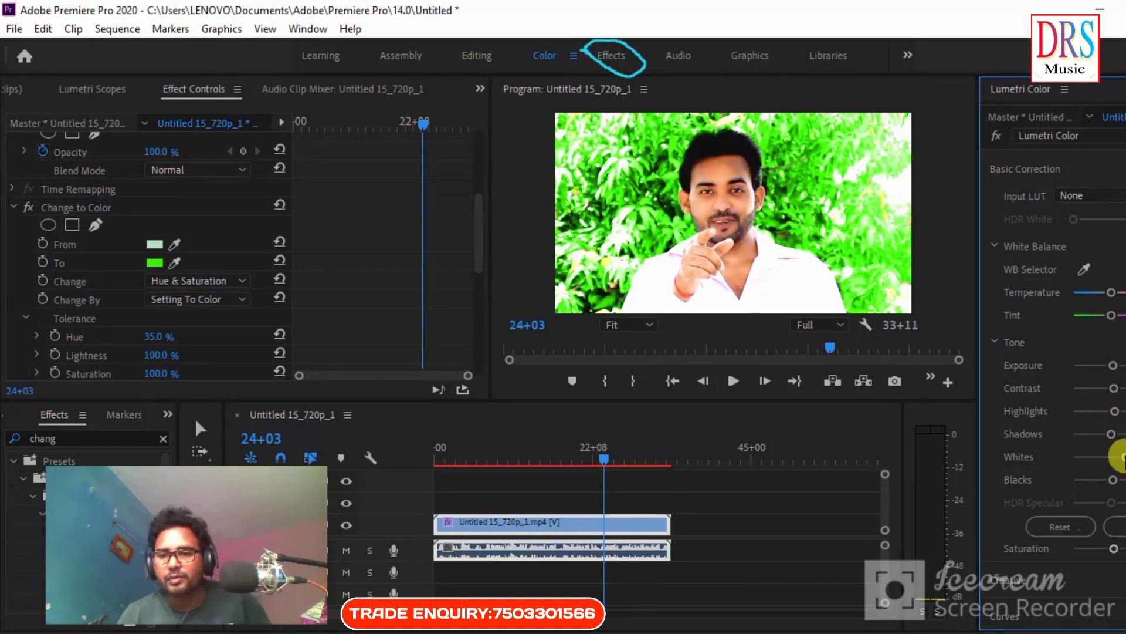
mouse_move(1121, 457)
left_mouse_down()
mouse_move(1093, 463)
mouse_move(1109, 469)
left_mouse_up()
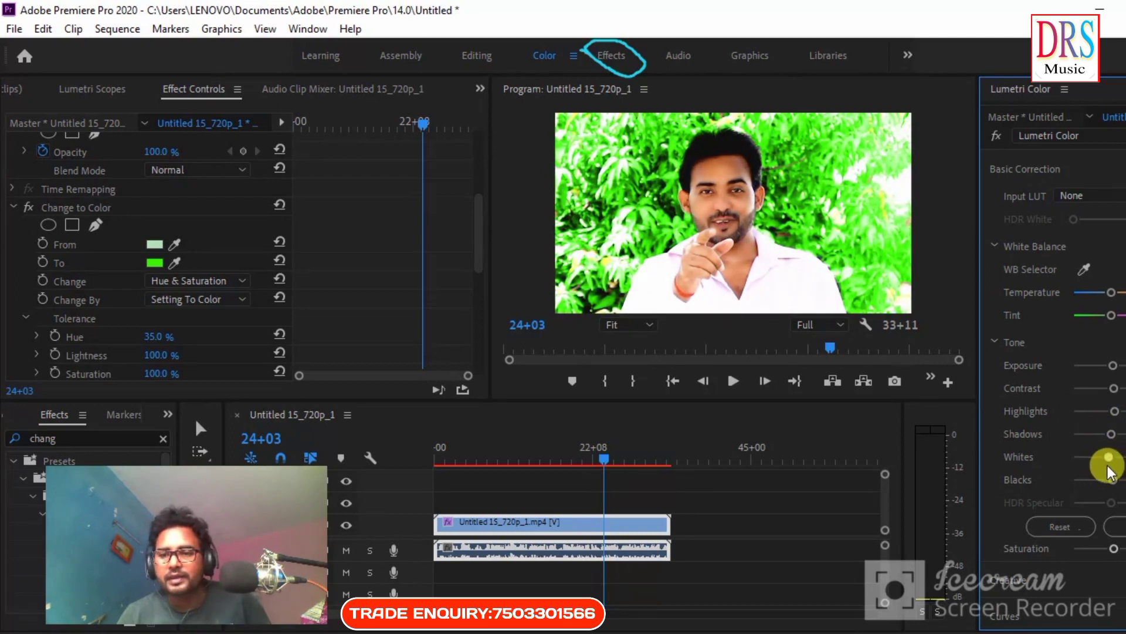
left_click_drag(1111, 472, 1110, 531)
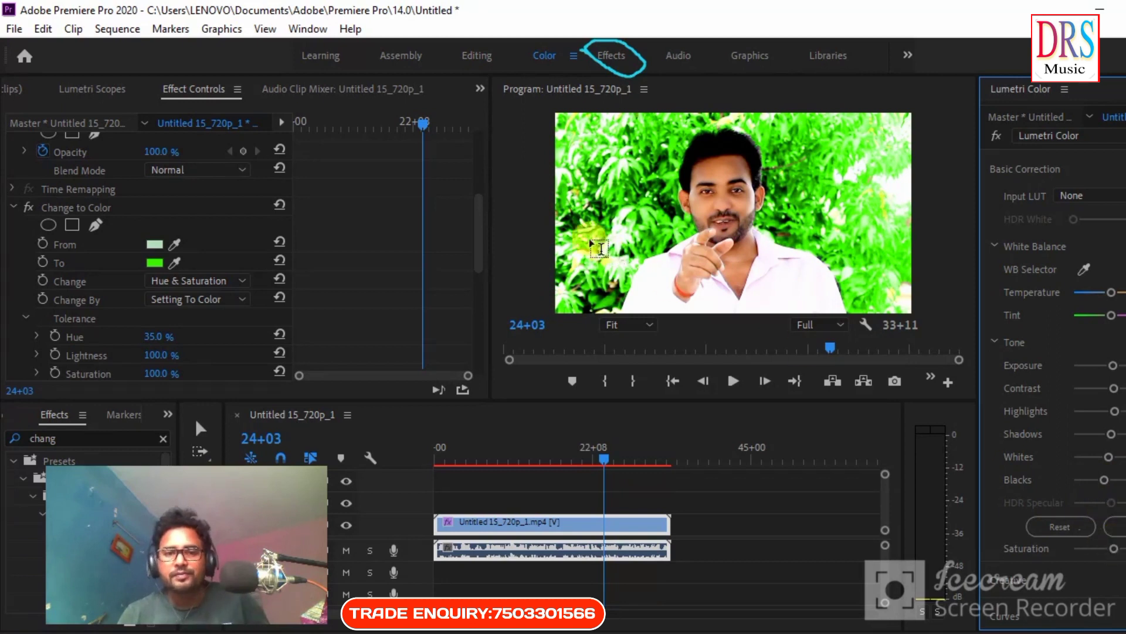
Maximize the program preview and play the corrected clip through to its end
left_click(510, 217)
key("grave")
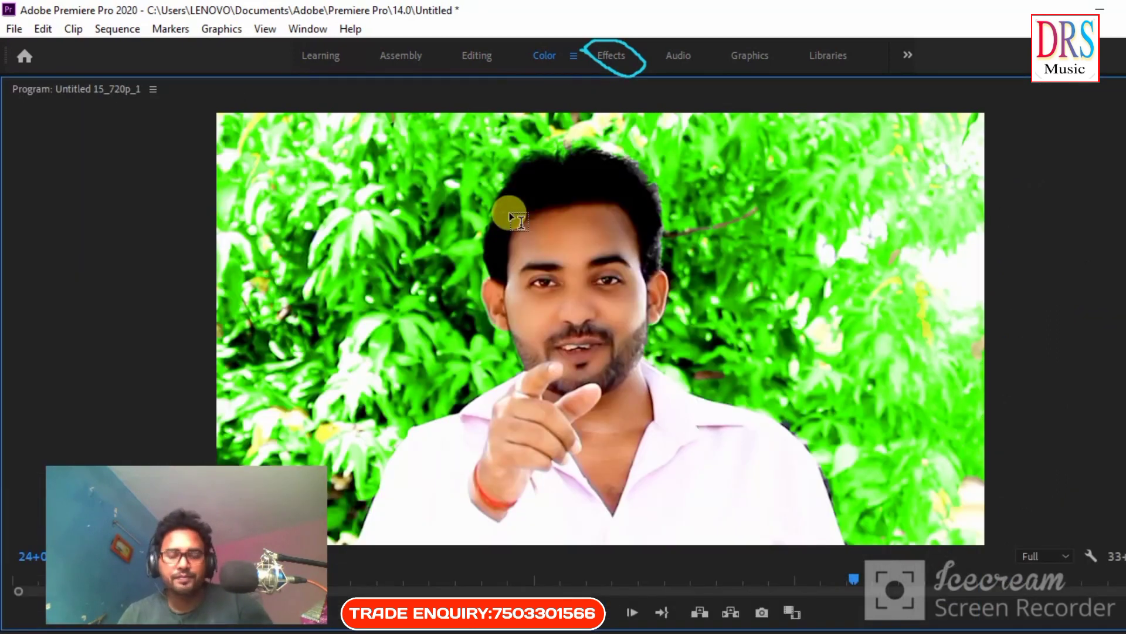
key("space")
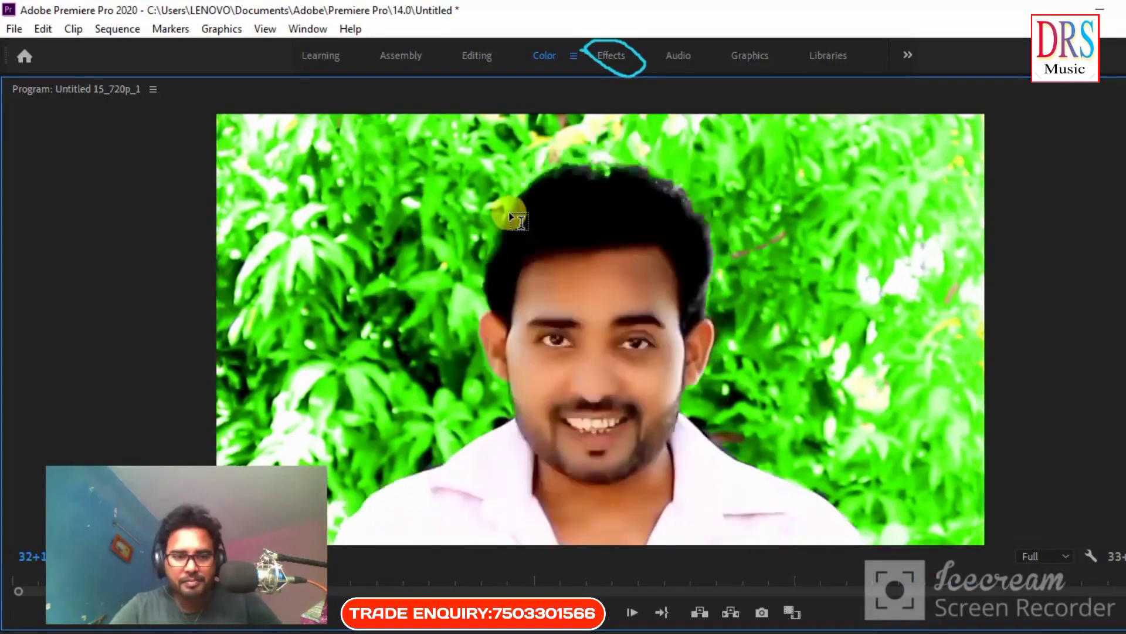
key("End")
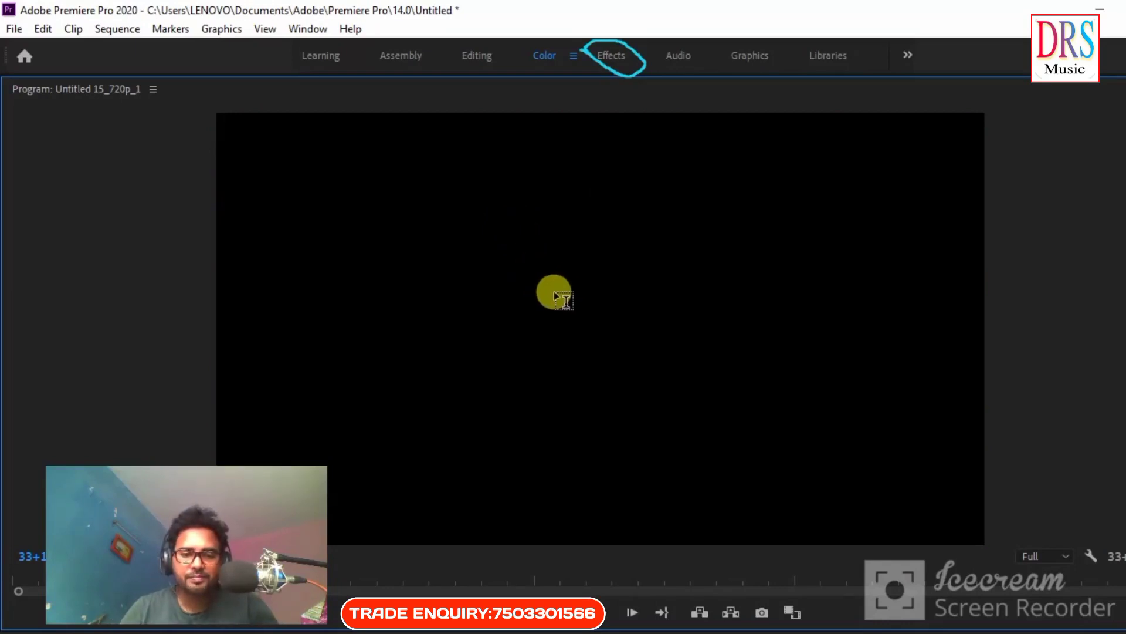
mouse_move(549, 587)
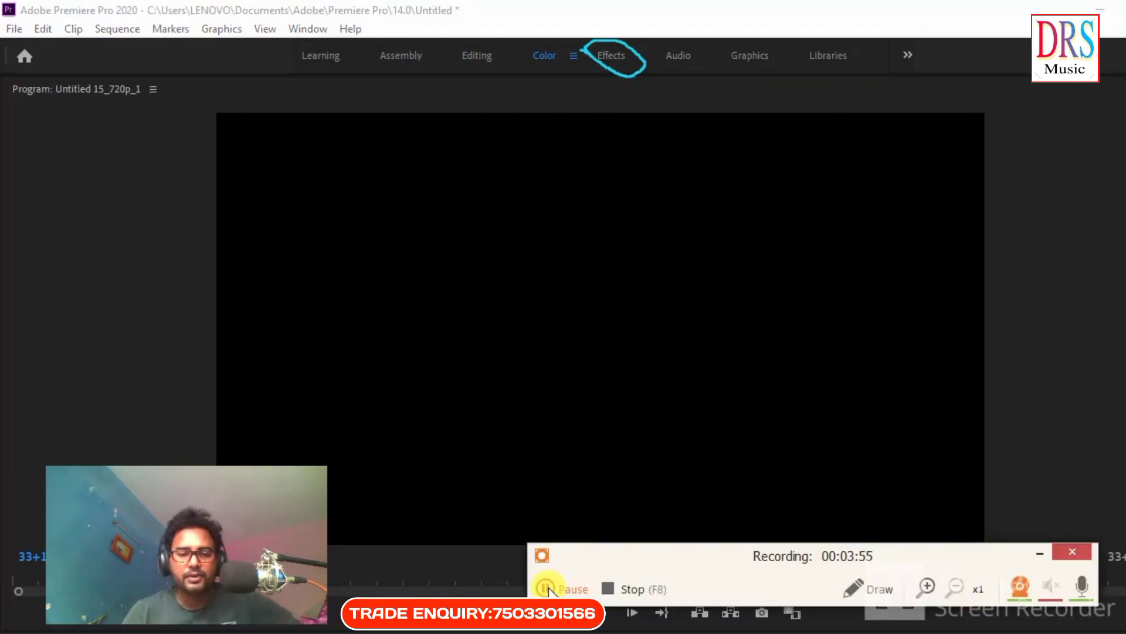